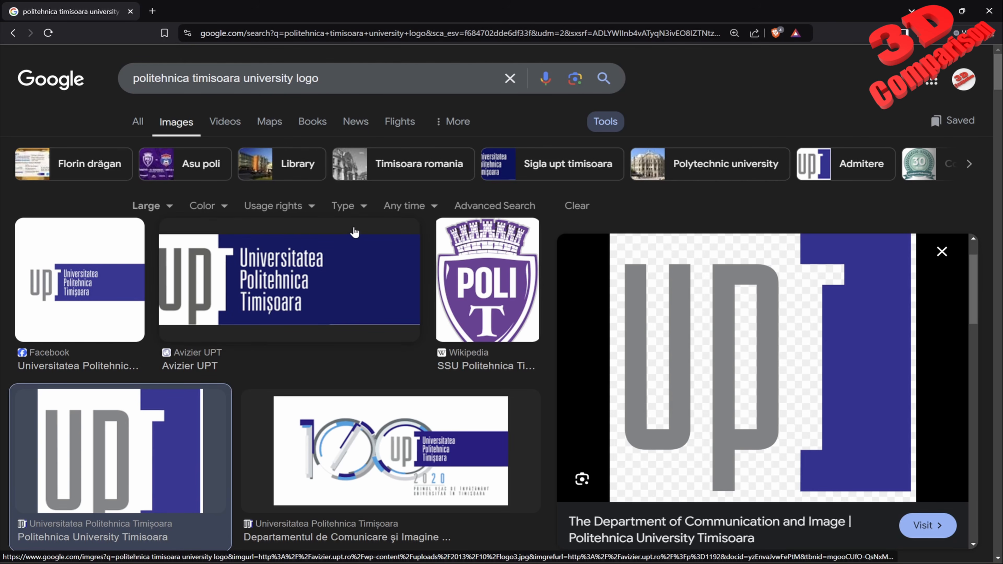
# Check the image size filter and preview the Facebook and Accelerate Future HEI versions of the university logo
pyautogui.click(160, 209)
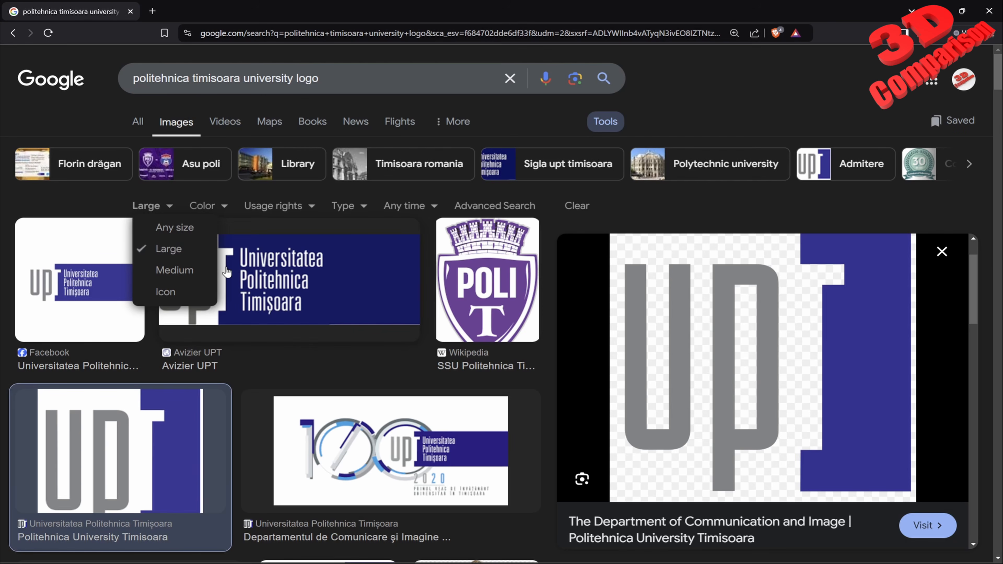
pyautogui.click(147, 206)
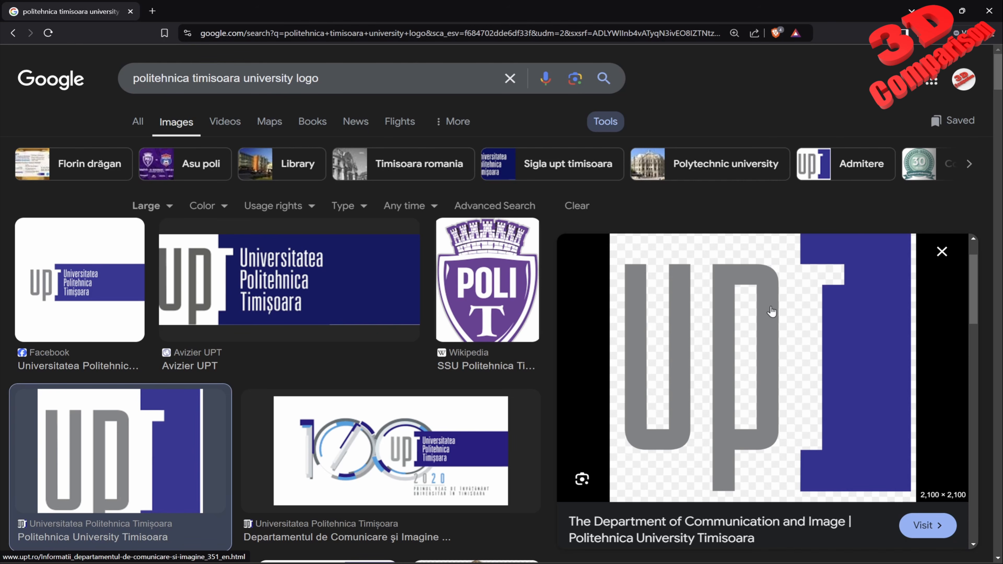
pyautogui.scroll(-6, 466, 336)
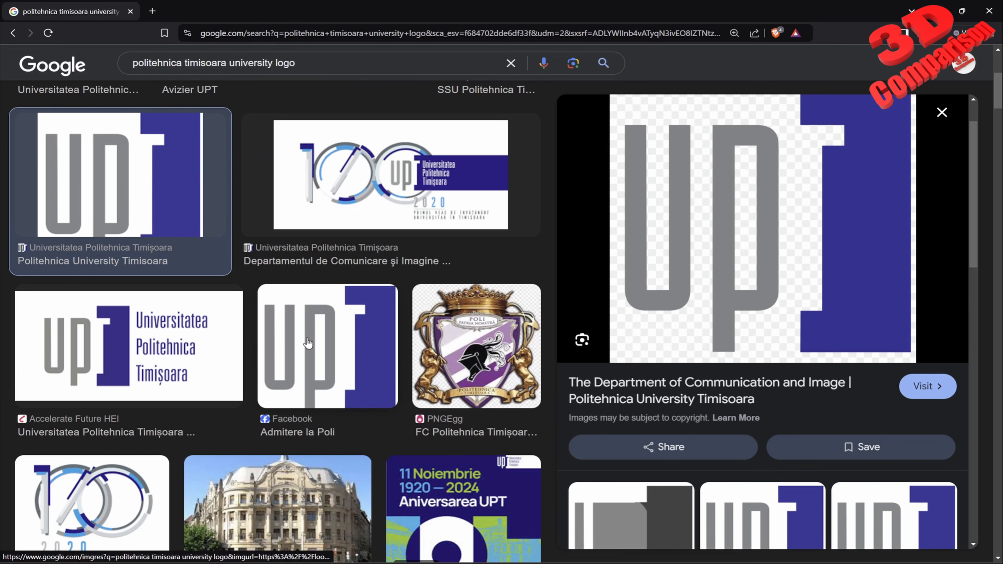
pyautogui.click(309, 343)
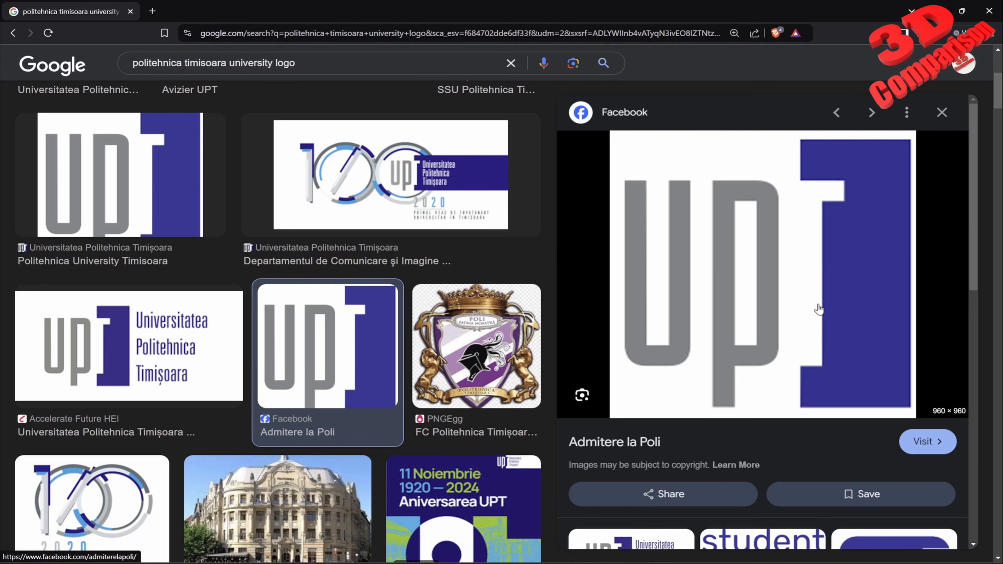
pyautogui.click(180, 336)
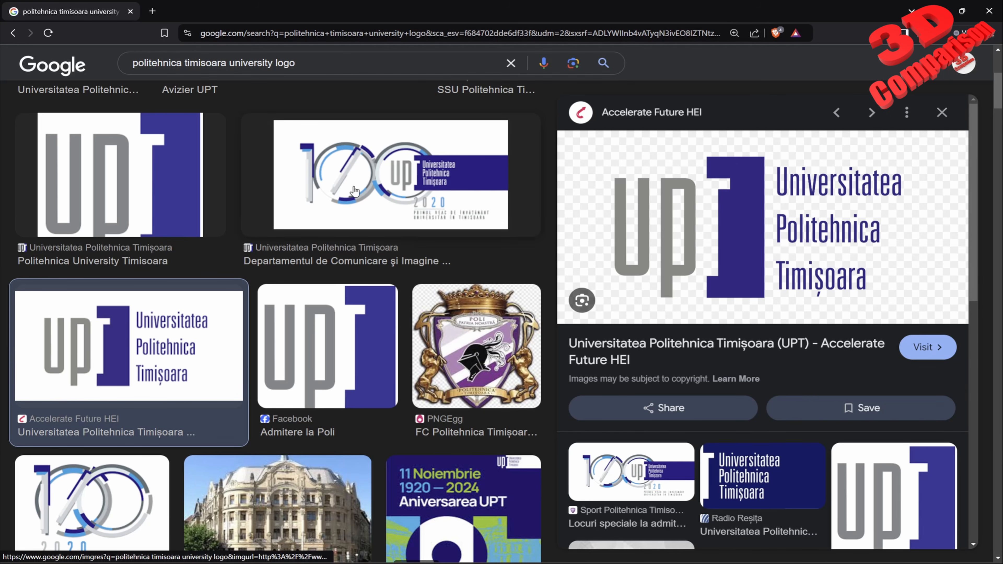
pyautogui.scroll(3, 341, 258)
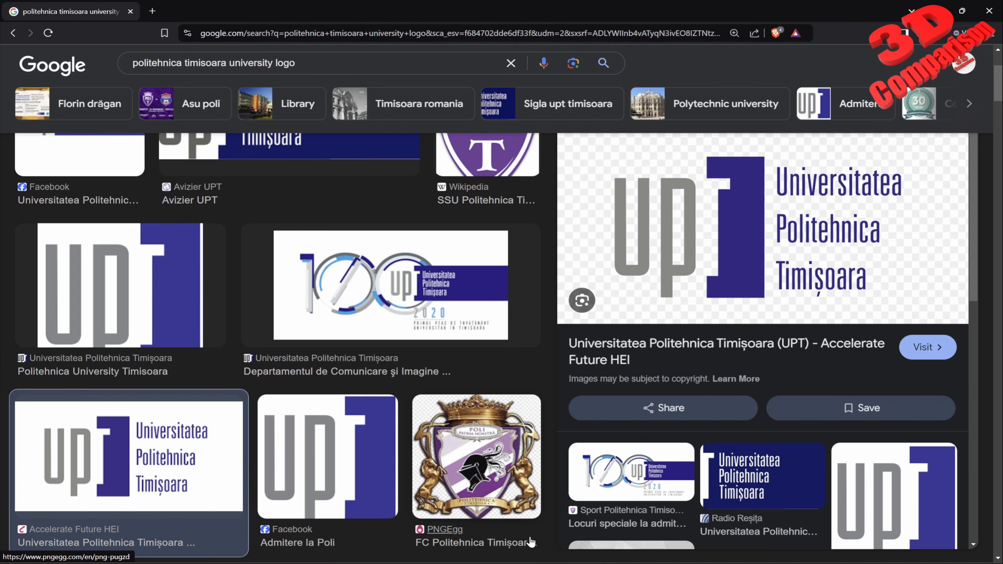
# Bring up the "inkscape trace bitmap" folder and check the high res logo's file type and pixel dimensions in its properties
pyautogui.click(538, 563)
pyautogui.click(623, 488)
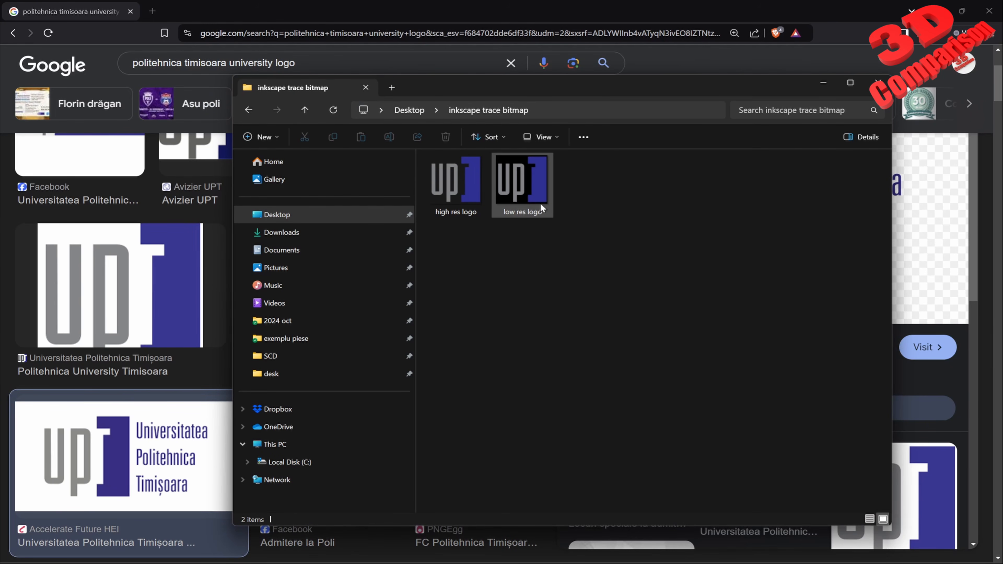
pyautogui.rightClick(463, 184)
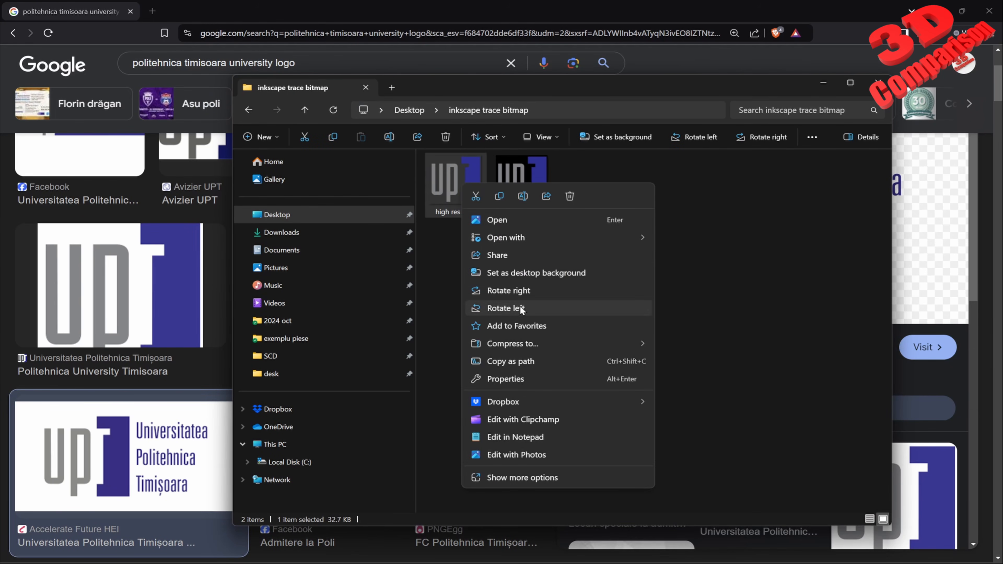
pyautogui.click(520, 379)
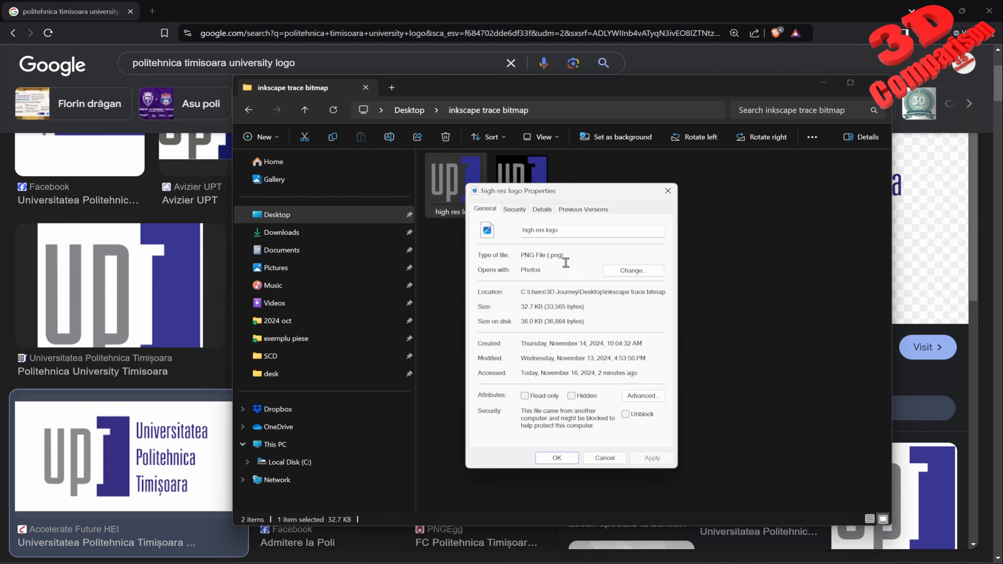
pyautogui.moveTo(553, 256); pyautogui.dragTo(596, 271)
pyautogui.click(545, 211)
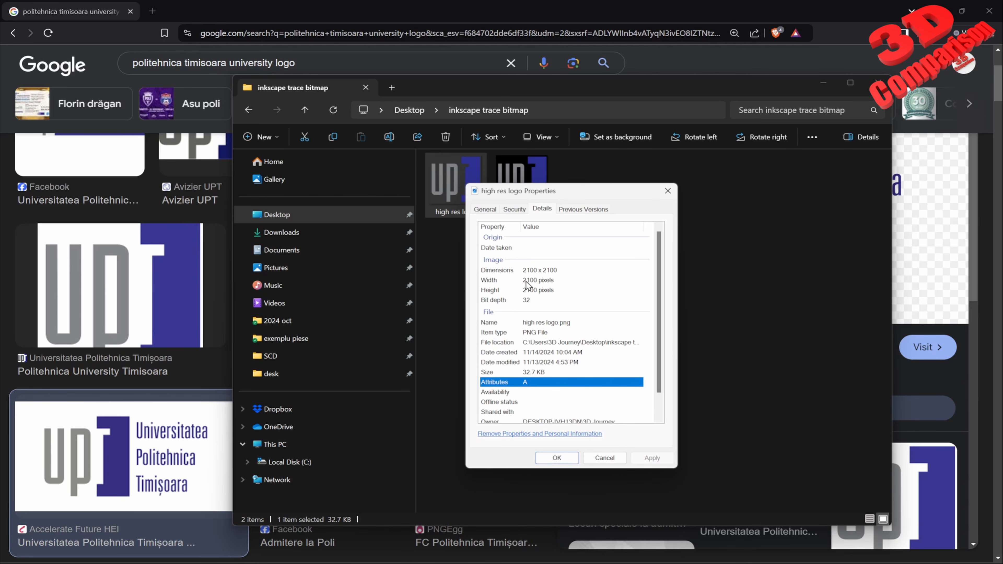
pyautogui.click(667, 190)
# Check the low res logo's file type and pixel dimensions in its properties
pyautogui.click(538, 185)
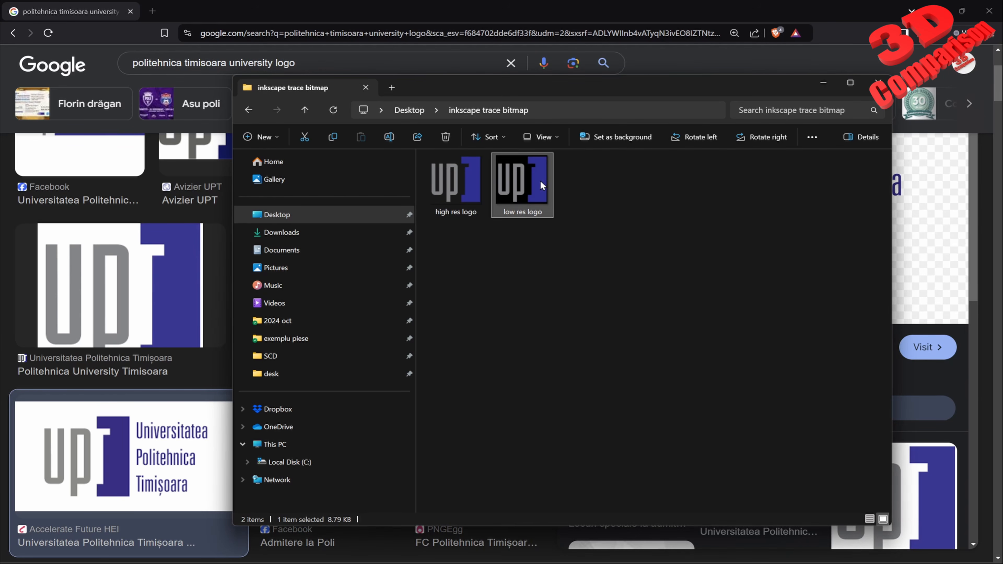
pyautogui.rightClick(540, 182)
pyautogui.click(592, 377)
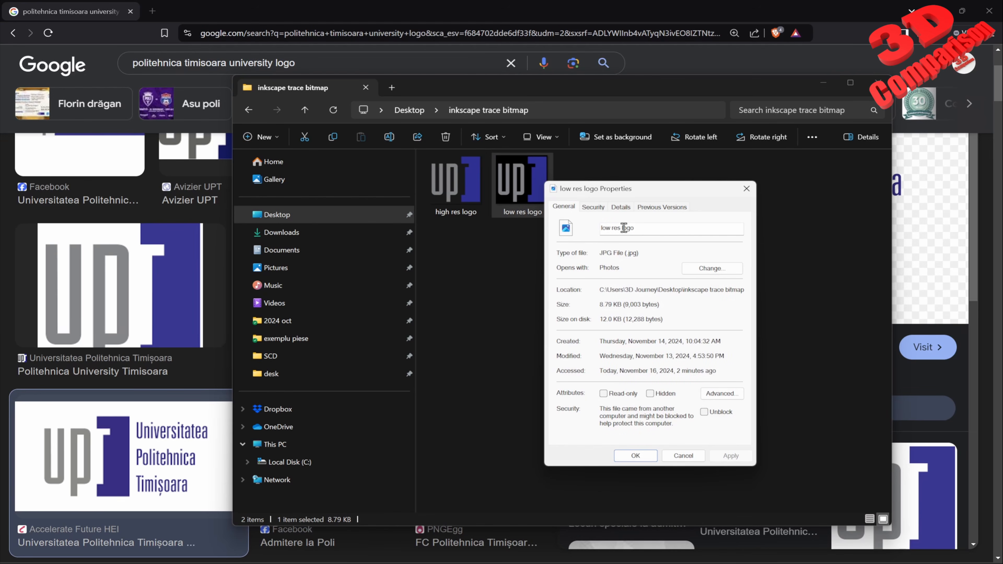
pyautogui.click(627, 209)
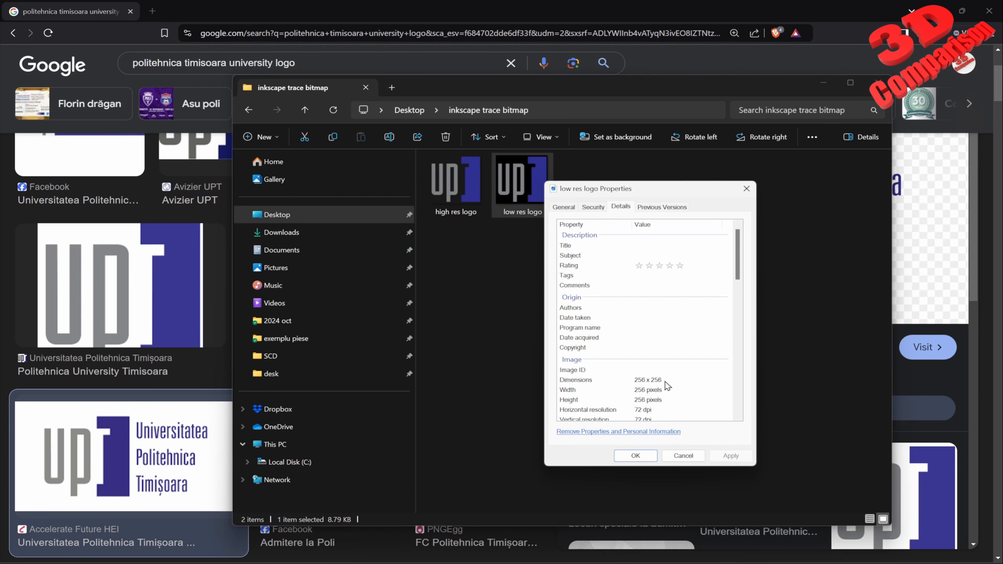
pyautogui.click(746, 189)
pyautogui.click(768, 234)
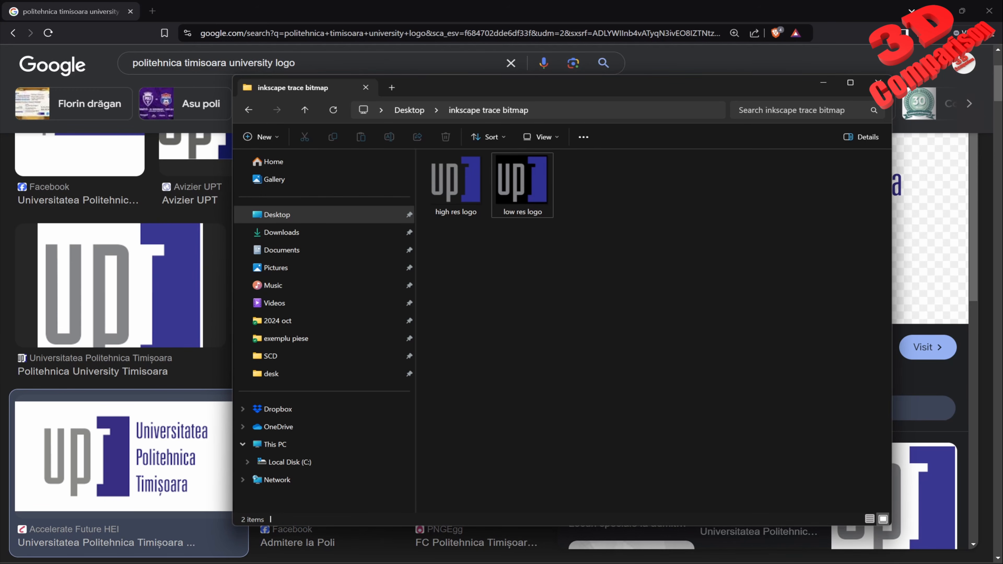
# Switch to Inkscape, import the low res logo as an embedded image with DPI from file, and place it on the page
pyautogui.click(565, 563)
pyautogui.click(531, 563)
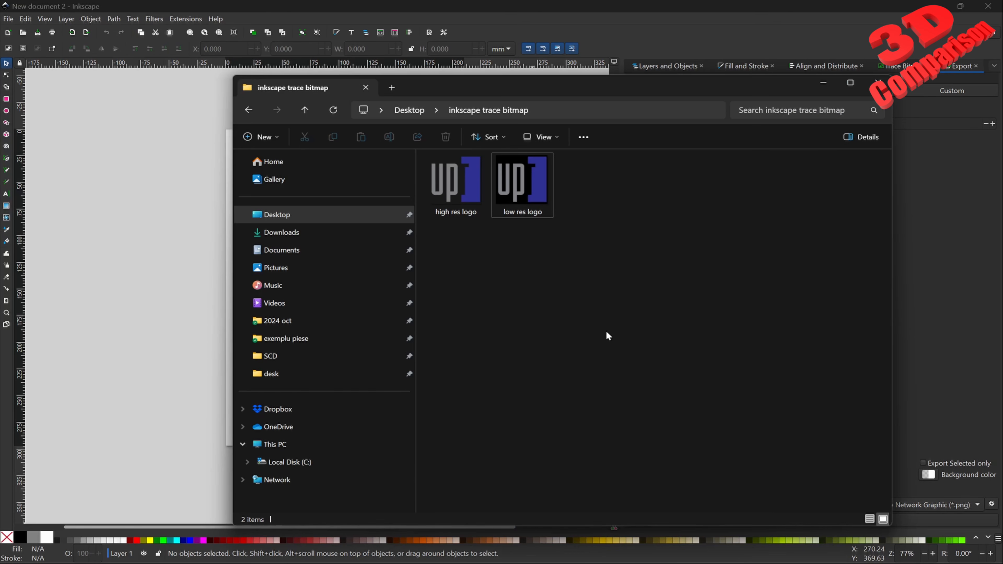
pyautogui.moveTo(525, 189); pyautogui.dragTo(160, 268)
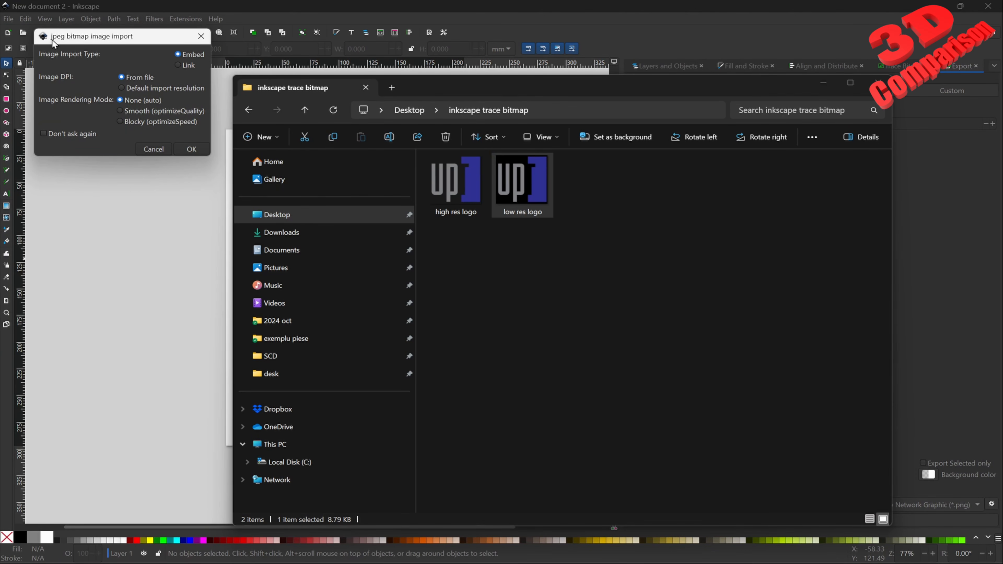
pyautogui.click(192, 149)
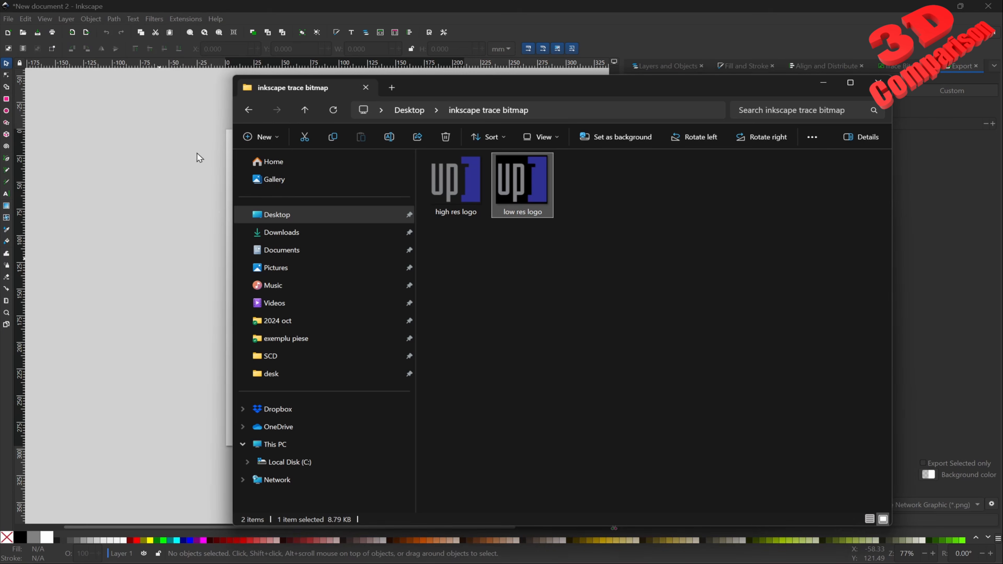
pyautogui.moveTo(194, 236); pyautogui.dragTo(425, 244)
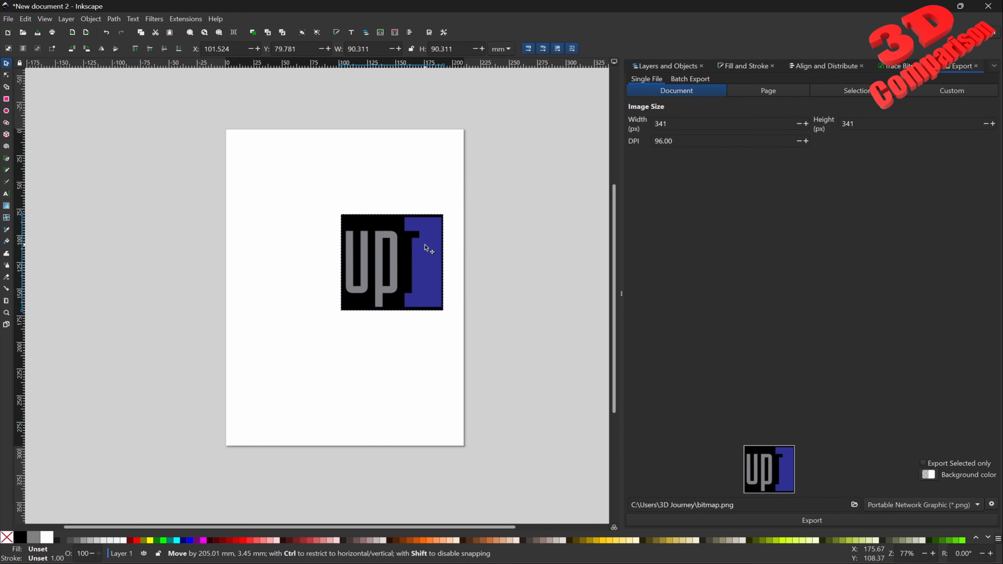
# Import the high res logo from the folder and move it off the page, to the left of it
pyautogui.click(590, 504)
pyautogui.click(547, 563)
pyautogui.moveTo(458, 185); pyautogui.dragTo(157, 233)
pyautogui.click(221, 169)
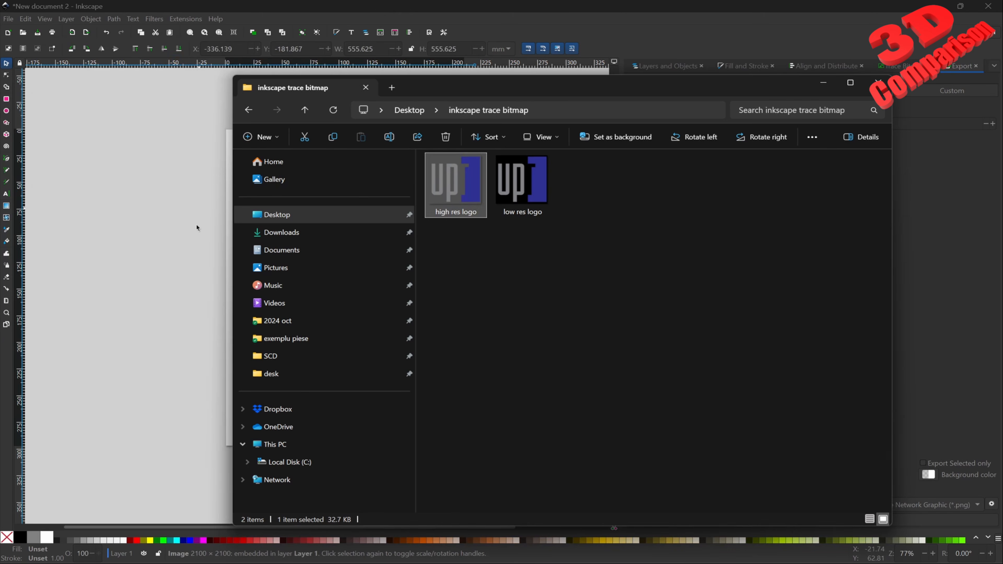
pyautogui.click(196, 180)
pyautogui.scroll(-3, 385, 234)
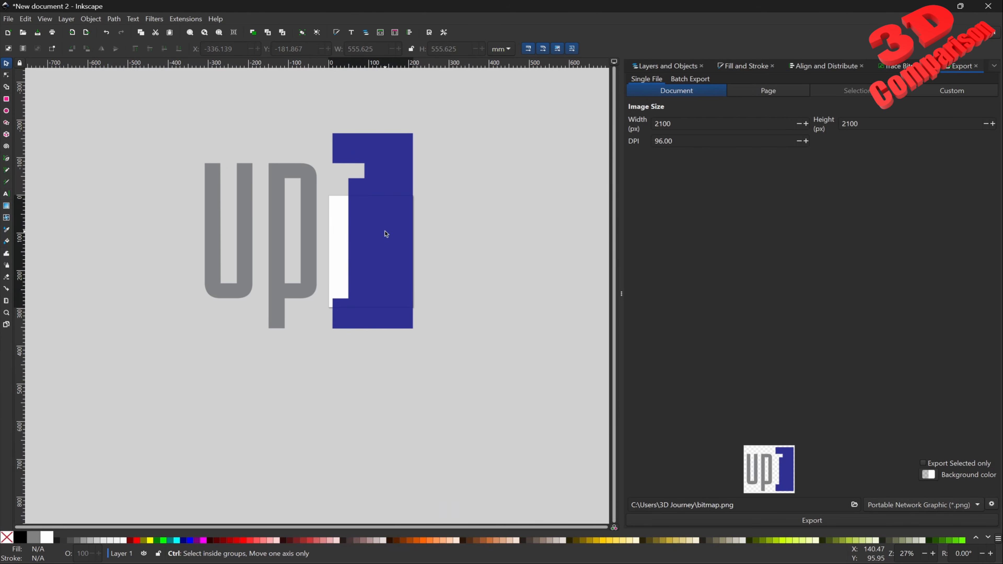
pyautogui.moveTo(401, 179); pyautogui.dragTo(286, 173)
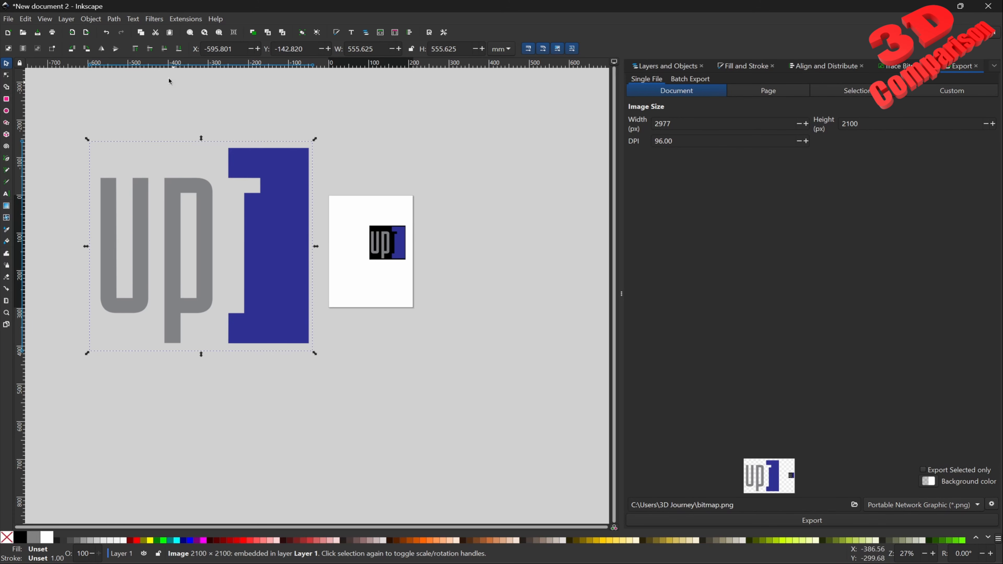
pyautogui.press('Escape')
# Select the low res logo on the page and open Trace Bitmap for it
pyautogui.click(115, 19)
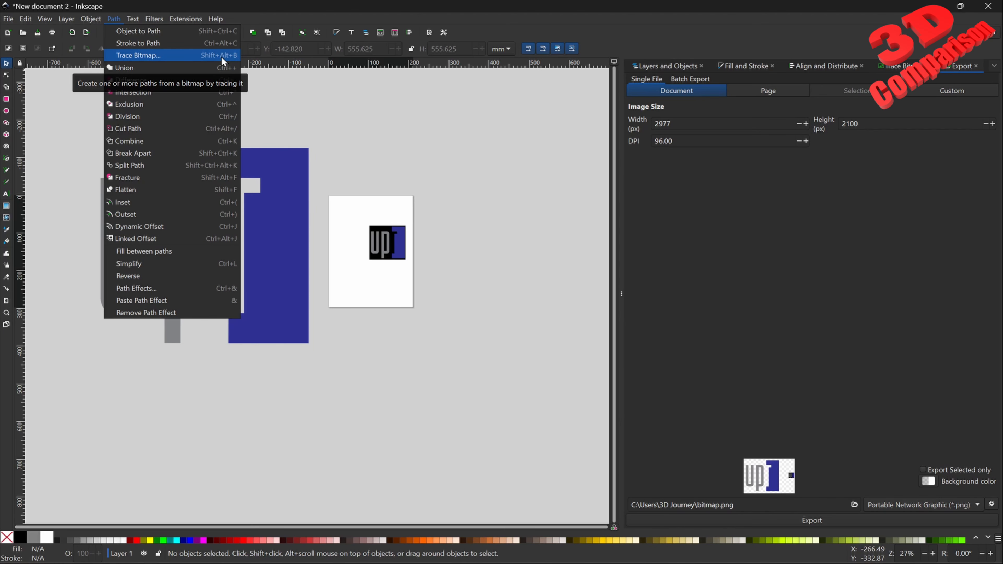
pyautogui.click(271, 89)
pyautogui.click(403, 231)
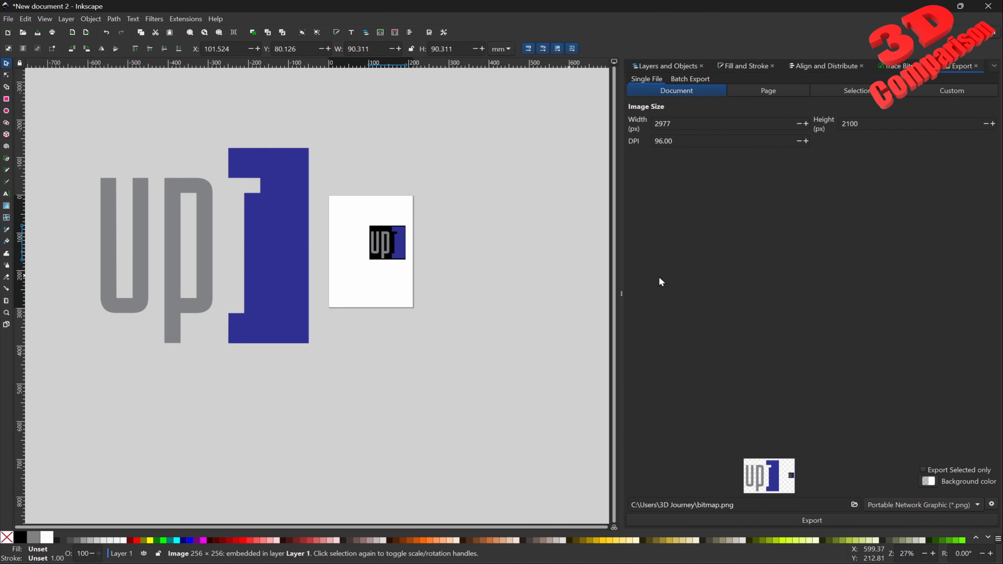
pyautogui.click(908, 67)
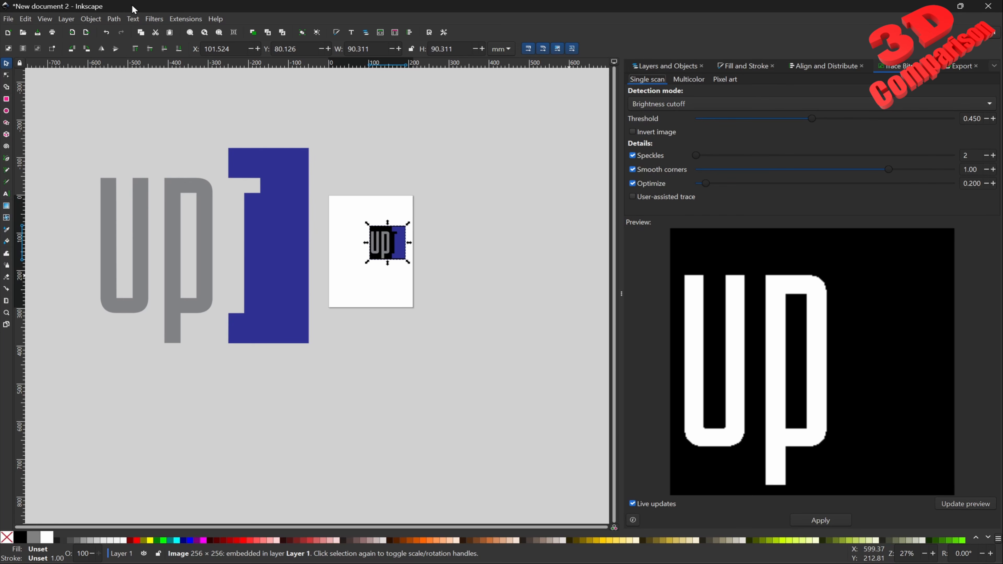
pyautogui.click(743, 69)
pyautogui.click(114, 18)
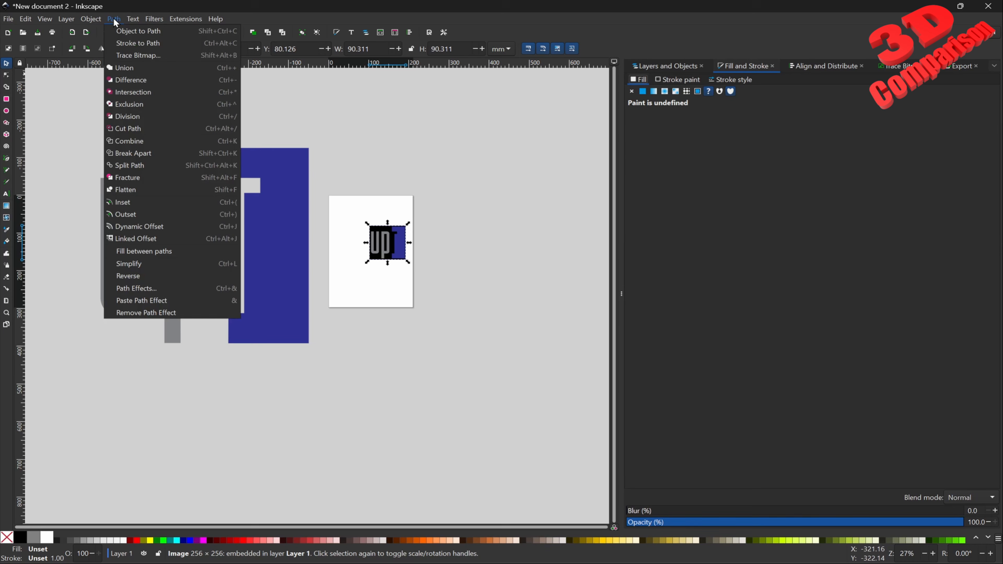
pyautogui.click(138, 58)
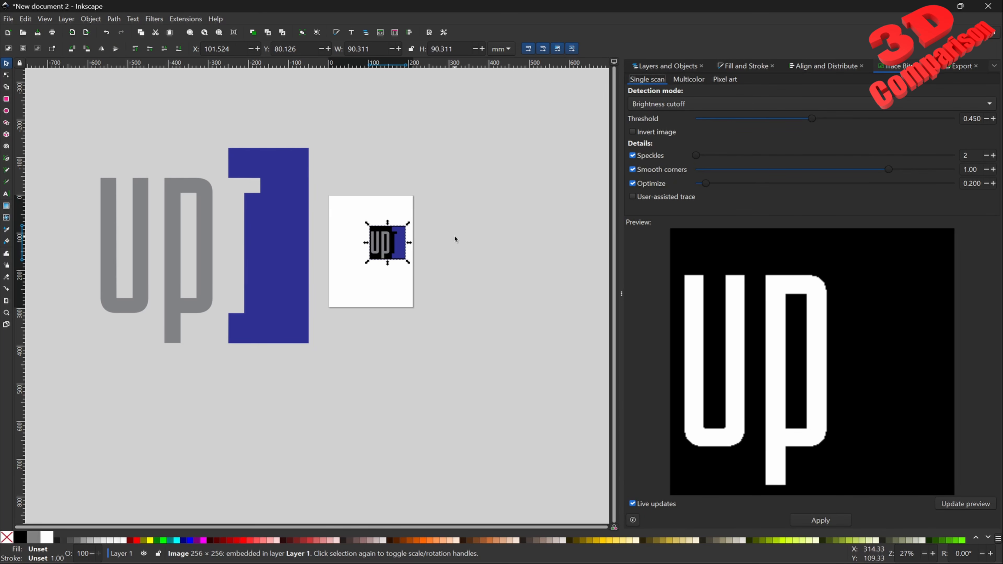
pyautogui.scroll(3, 393, 242)
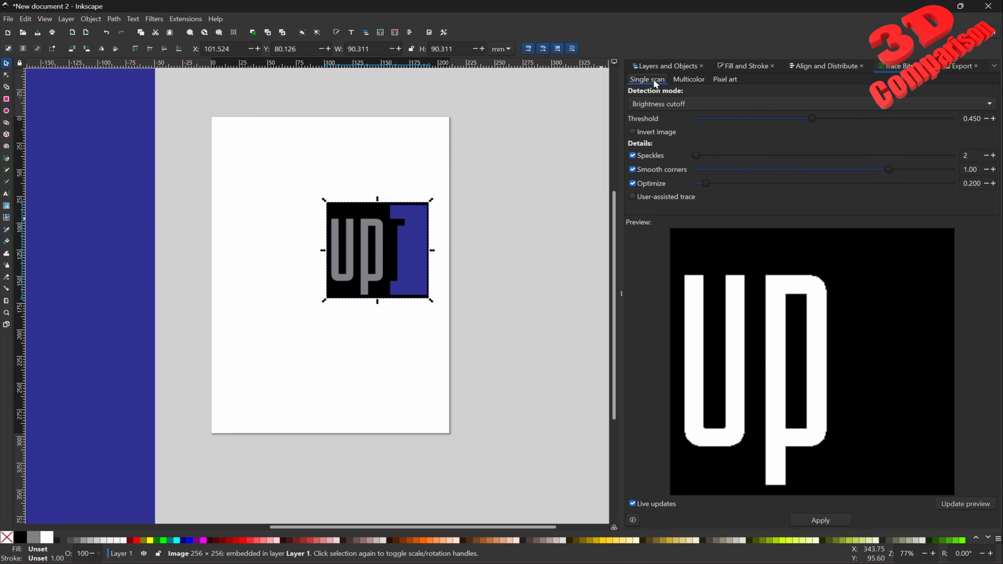
# Switch the trace to Multicolor with the Colors detection mode
pyautogui.click(693, 81)
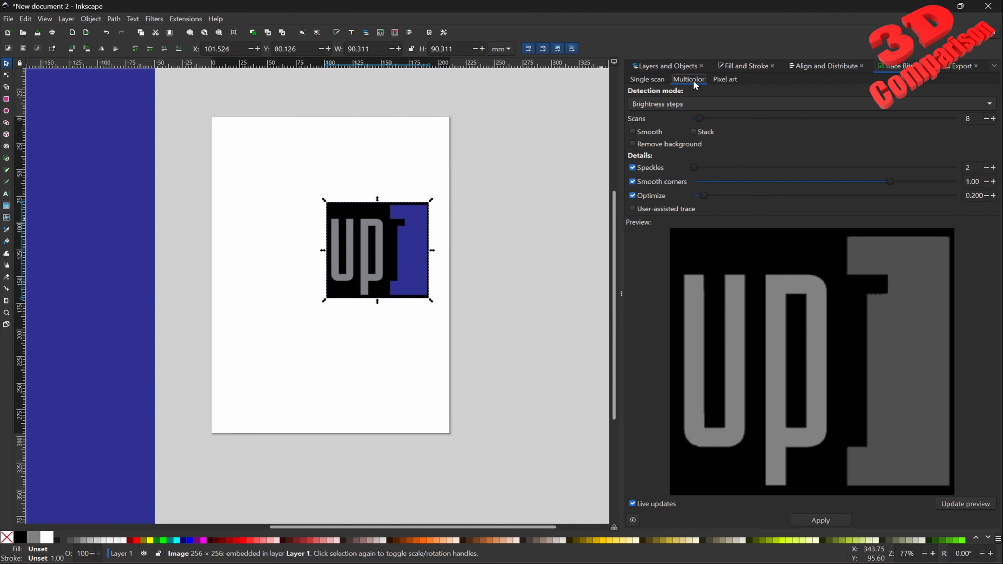
pyautogui.click(676, 104)
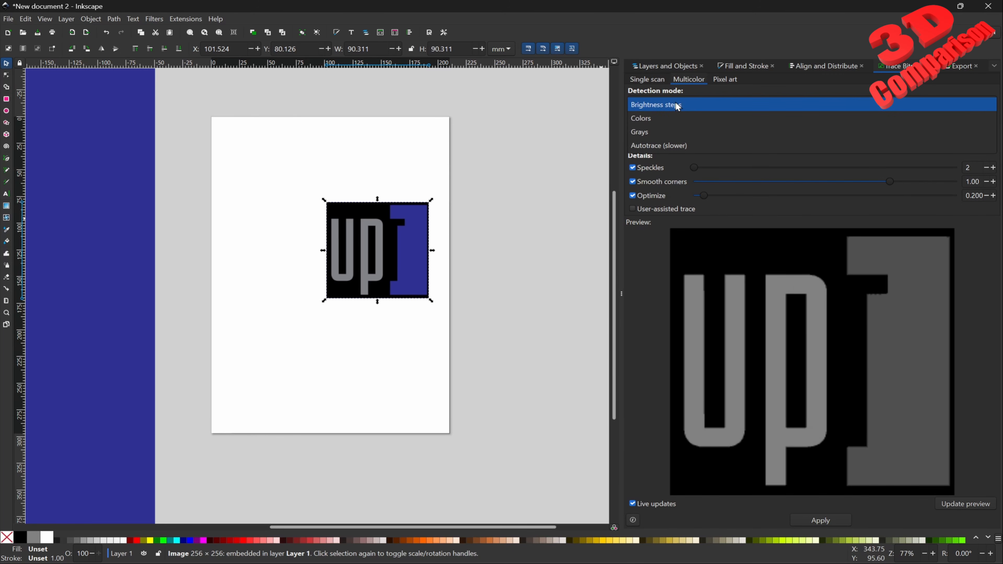
pyautogui.click(636, 119)
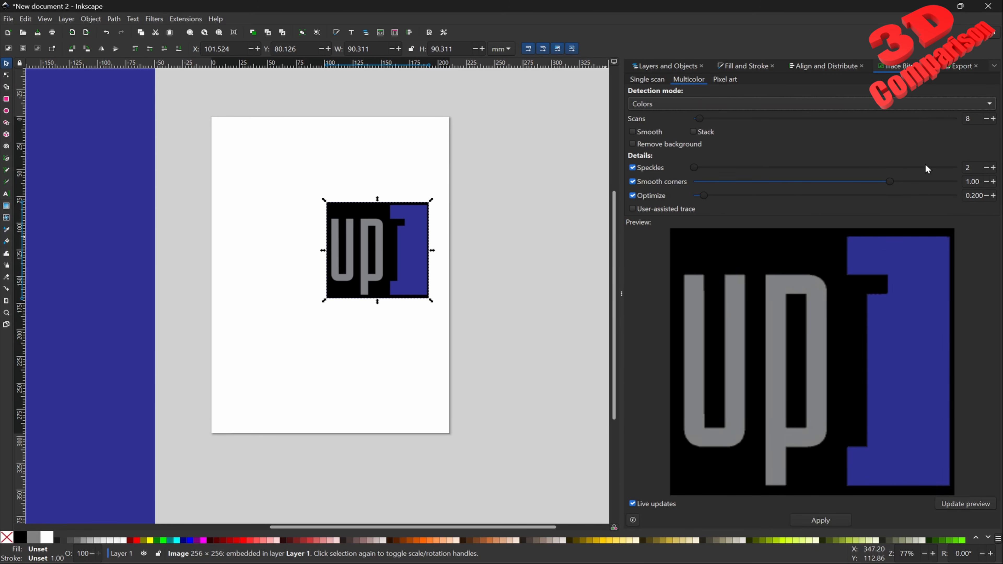
# Compare the 2-scan trace preview with the logo and set the number of scans to 3
pyautogui.click(987, 119)
pyautogui.click(987, 120)
pyautogui.click(987, 119)
pyautogui.click(987, 119)
pyautogui.click(987, 119)
pyautogui.click(987, 119)
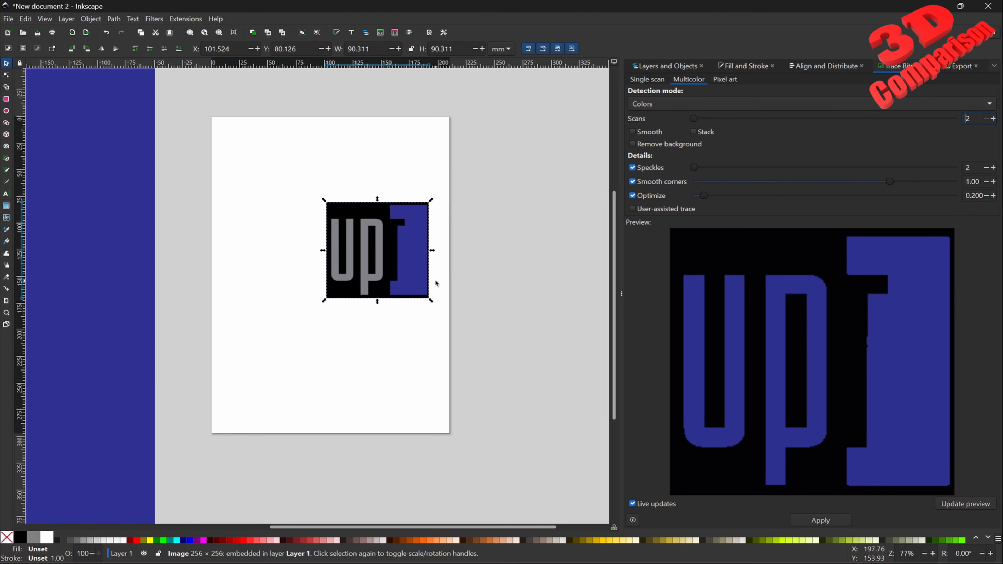
pyautogui.scroll(3, 426, 223)
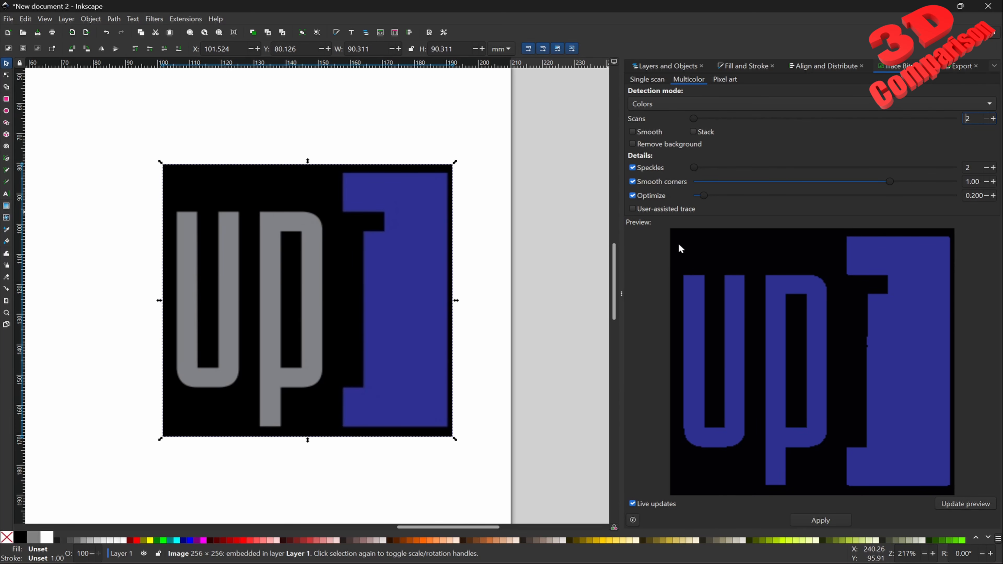
pyautogui.click(993, 118)
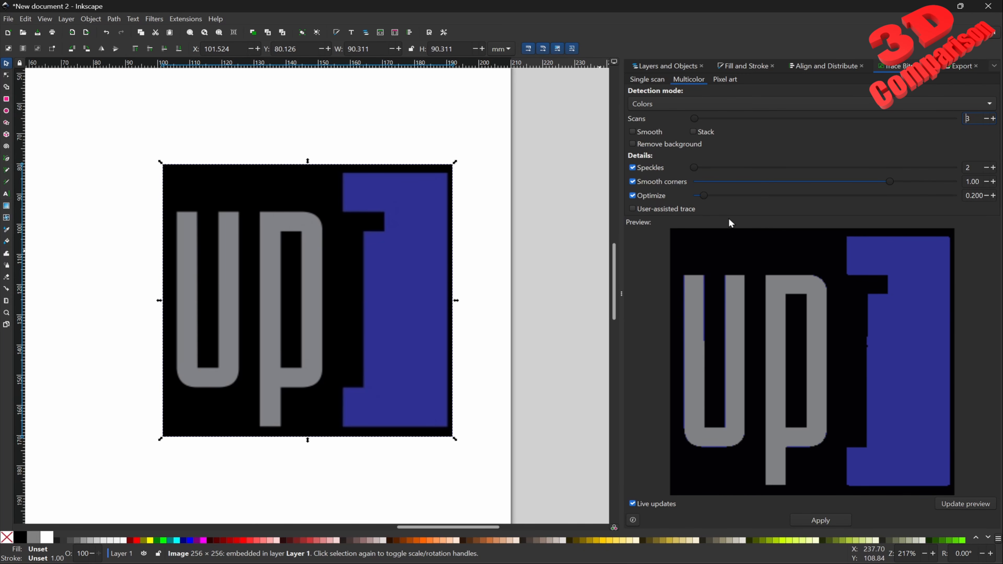
# Set Smooth corners to 0.11 and apply the multicolor trace to the low res logo
pyautogui.moveTo(889, 186); pyautogui.dragTo(718, 182)
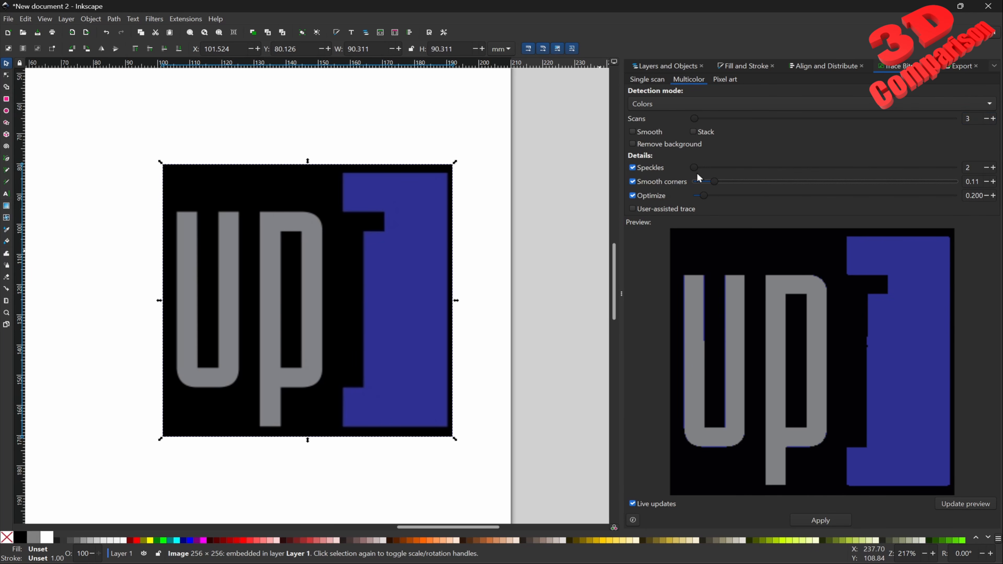
pyautogui.click(820, 520)
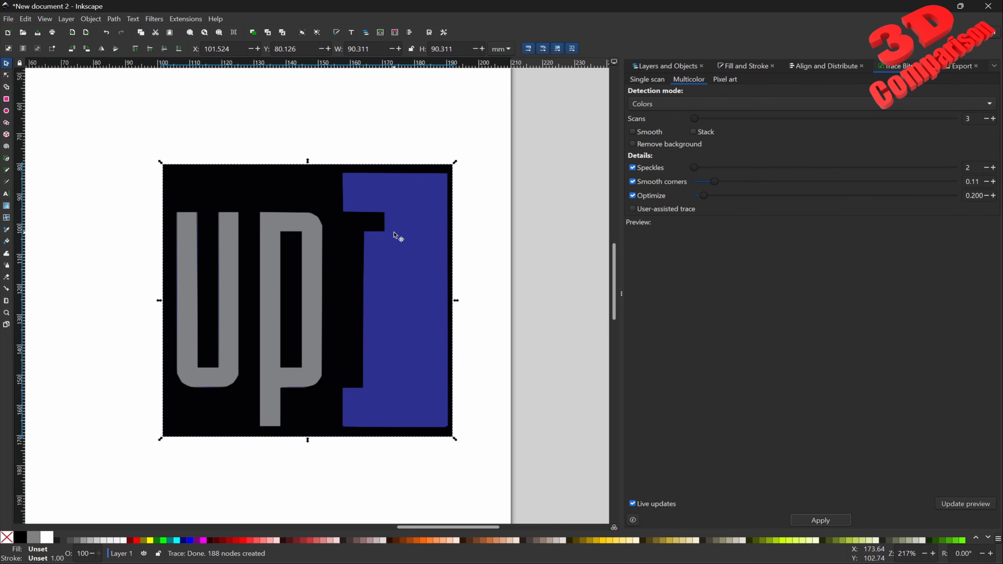
# Move the traced logo directly below the low res original and examine the edges of its letters
pyautogui.press('5')
pyautogui.moveTo(393, 241)
pyautogui.mouseDown()
pyautogui.moveTo(392, 341)
pyautogui.moveTo(348, 336)
pyautogui.moveTo(359, 329)
pyautogui.mouseUp()
pyautogui.scroll(4, 387, 334)
pyautogui.press('Escape')
pyautogui.press('ctrl')
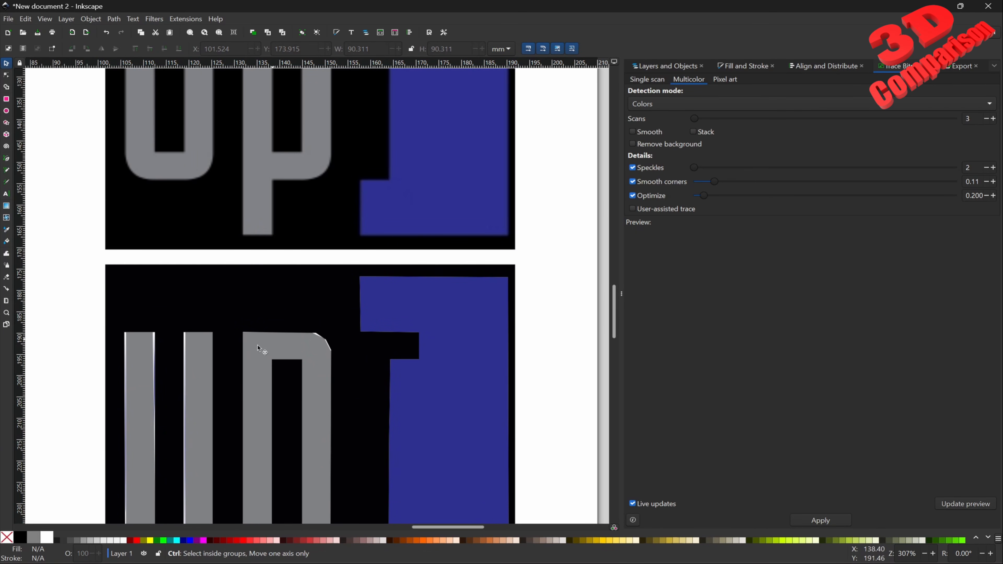
pyautogui.scroll(3, 158, 345)
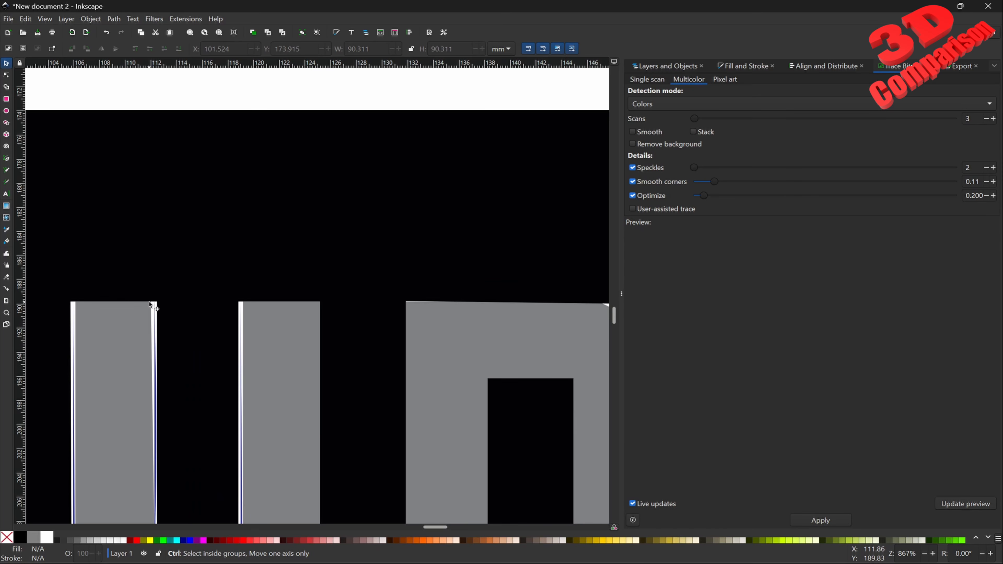
pyautogui.scroll(-2, 163, 309)
pyautogui.scroll(-2, 215, 325)
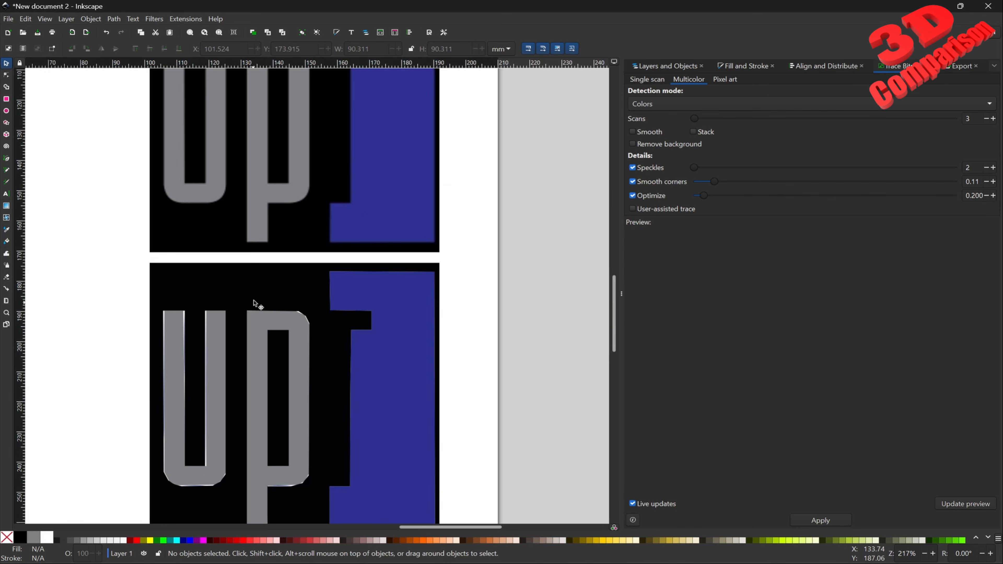
# Ungroup the traced logo and move its black background path to the right of the coloured shapes
pyautogui.click(260, 292)
pyautogui.scroll(-1, 267, 291)
pyautogui.rightClick(269, 294)
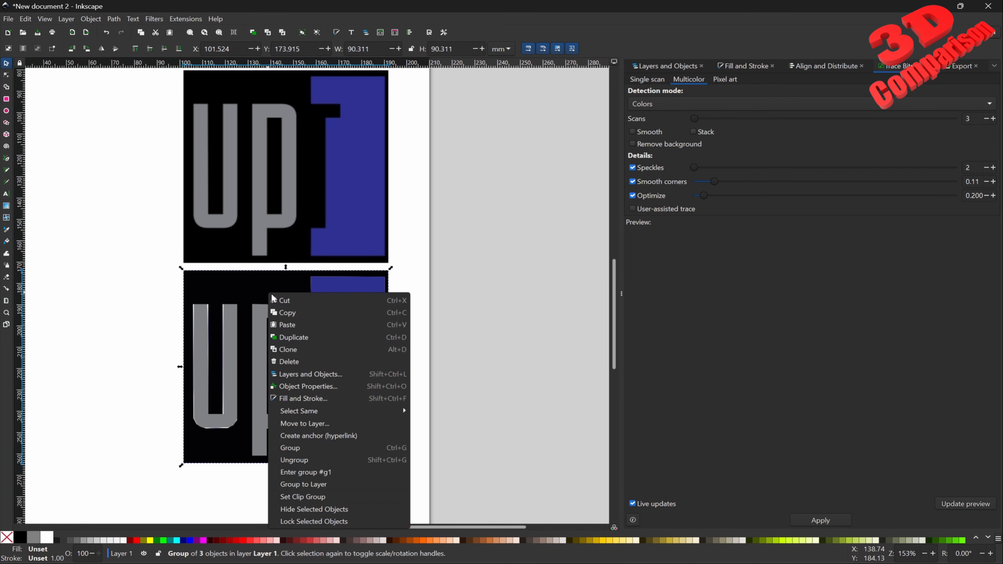
pyautogui.click(318, 460)
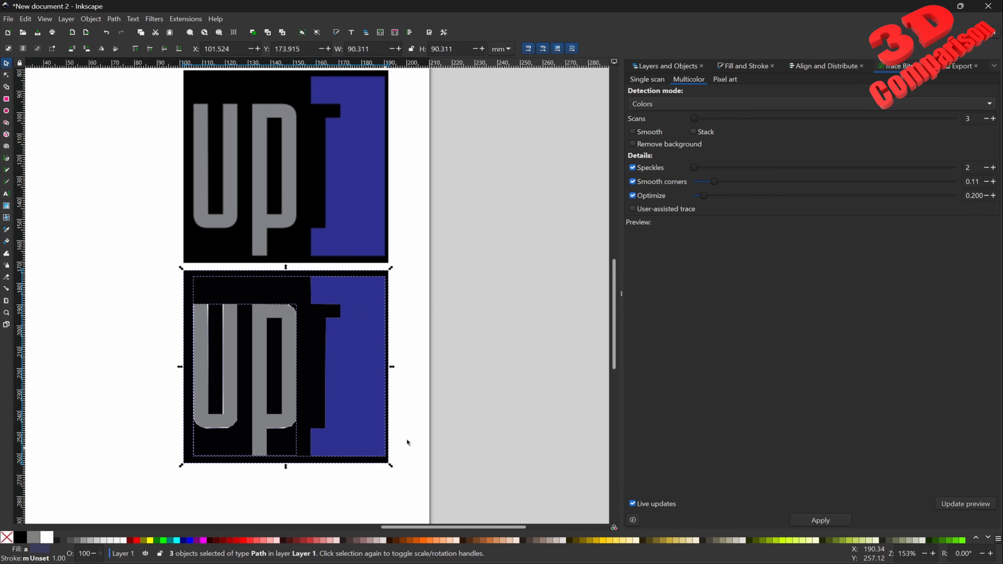
pyautogui.click(407, 440)
pyautogui.click(264, 287)
pyautogui.moveTo(252, 293); pyautogui.dragTo(467, 300)
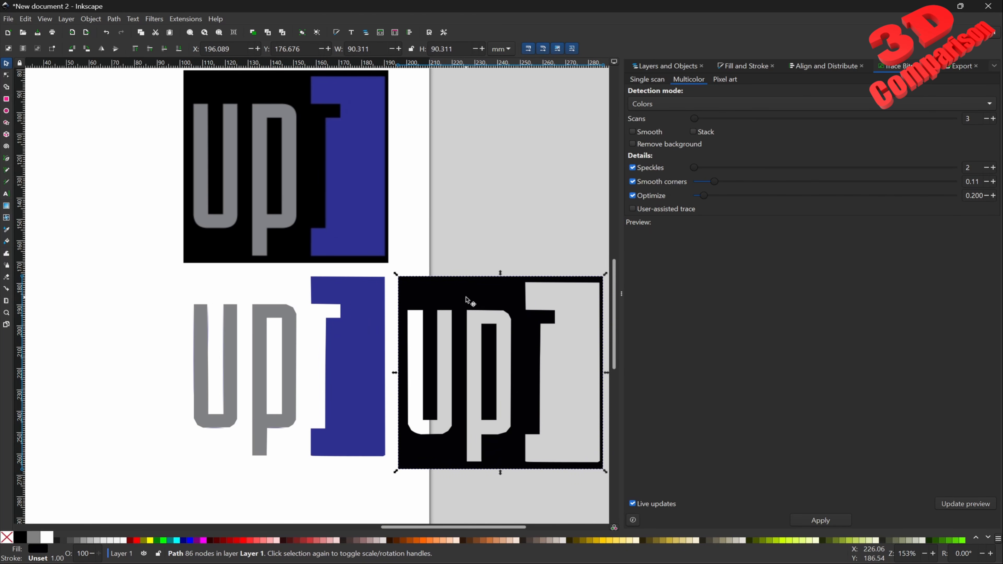
# Try deleting the blue path that also runs along the edges of the grey letters, and undo the deletion
pyautogui.scroll(5, 218, 305)
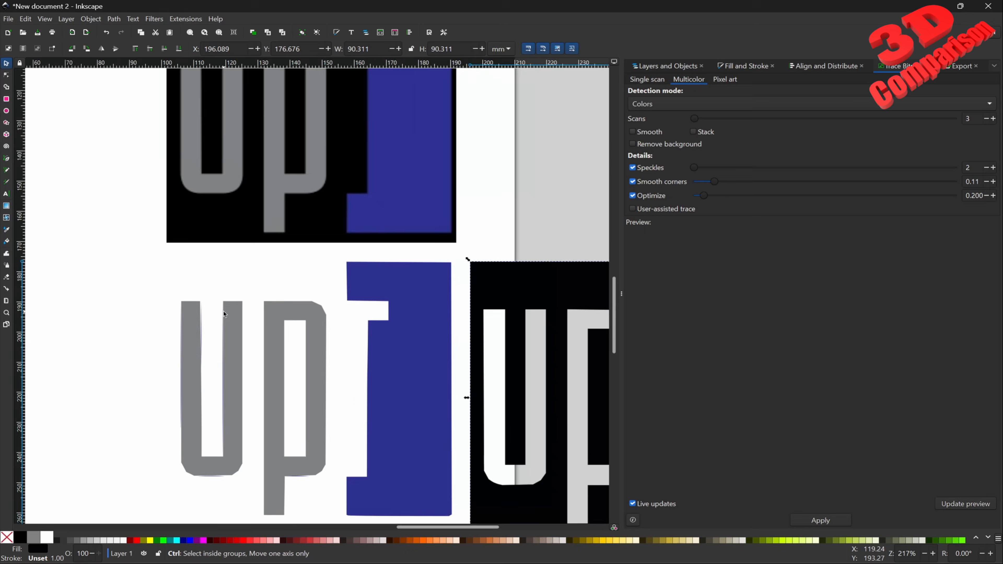
pyautogui.scroll(4, 220, 302)
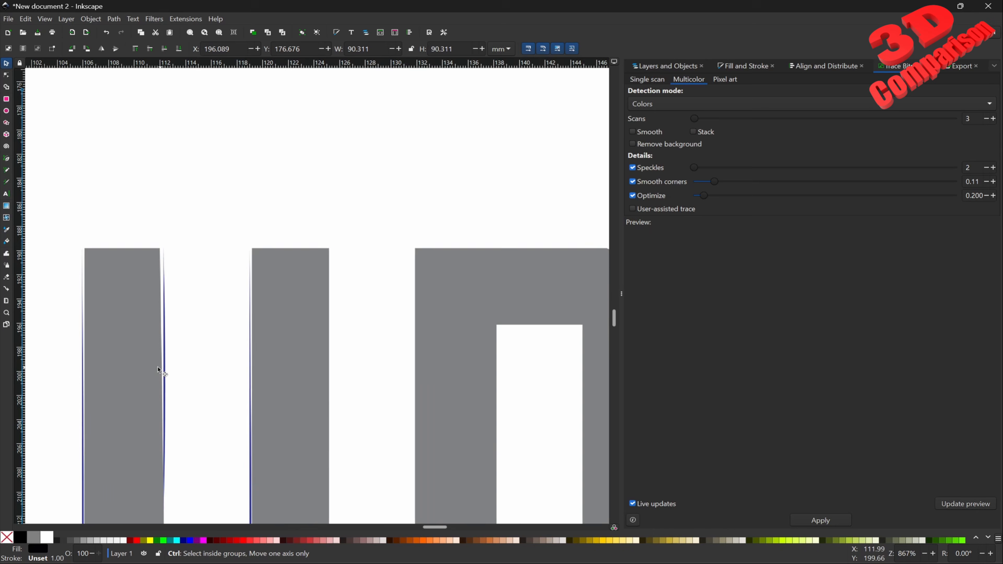
pyautogui.keyDown('ctrl'); pyautogui.click(203, 318); pyautogui.keyUp('ctrl')
pyautogui.scroll(-6, 203, 321)
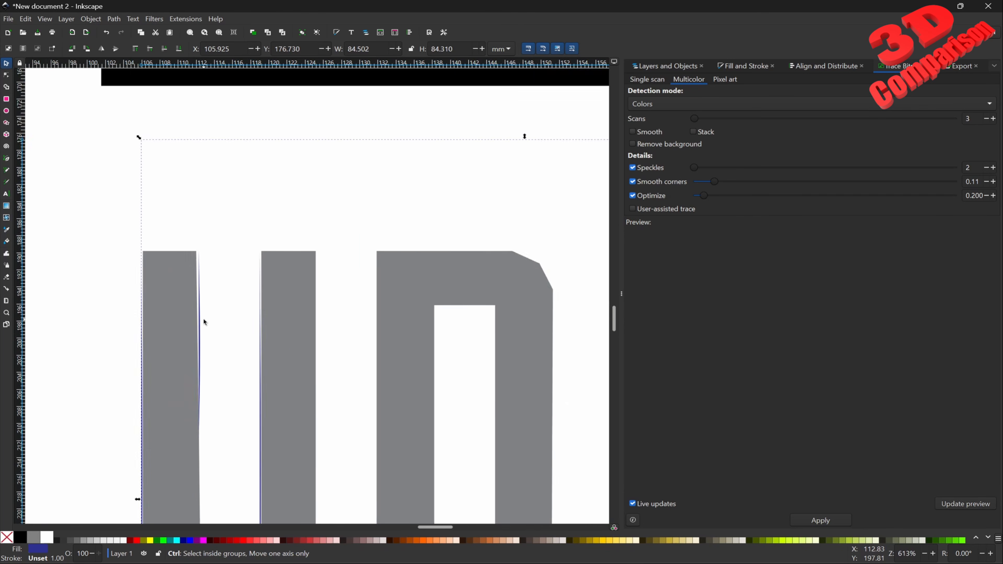
pyautogui.press('Delete')
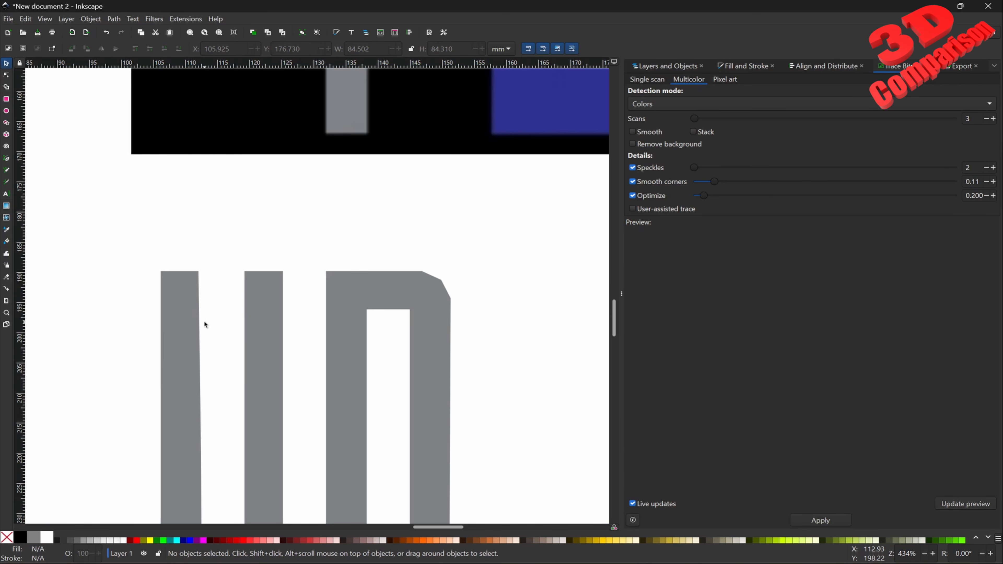
pyautogui.hotkey('ctrl', 'z')
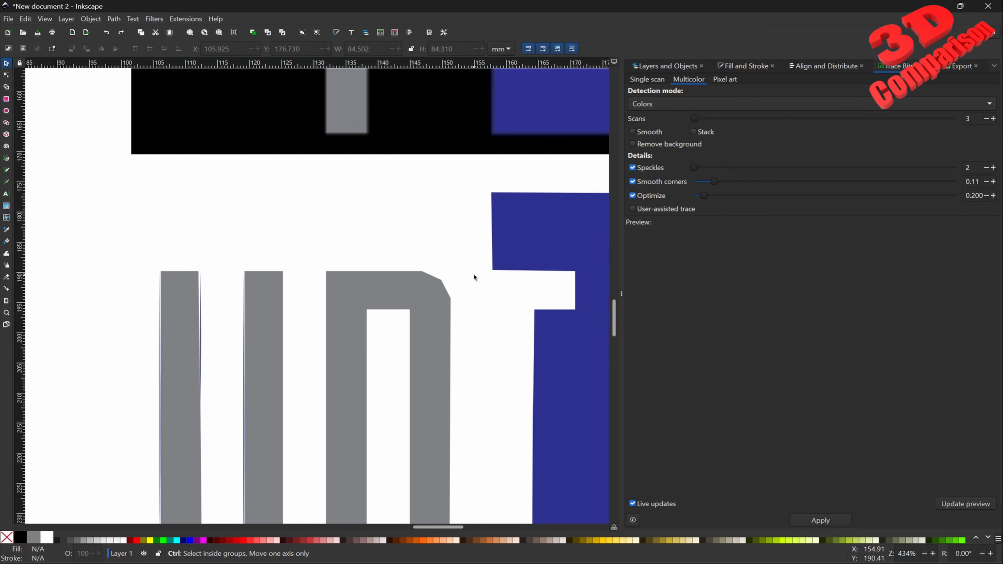
# Try moving the blue path slightly towards the grey letters, and undo the move
pyautogui.scroll(-2, 511, 261)
pyautogui.click(511, 260)
pyautogui.rightClick(513, 260)
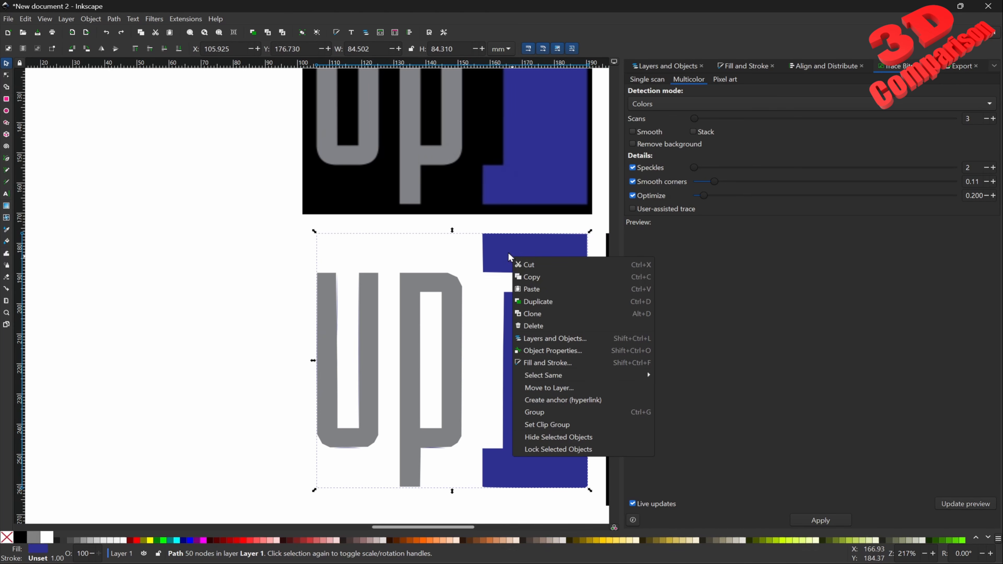
pyautogui.click(308, 284)
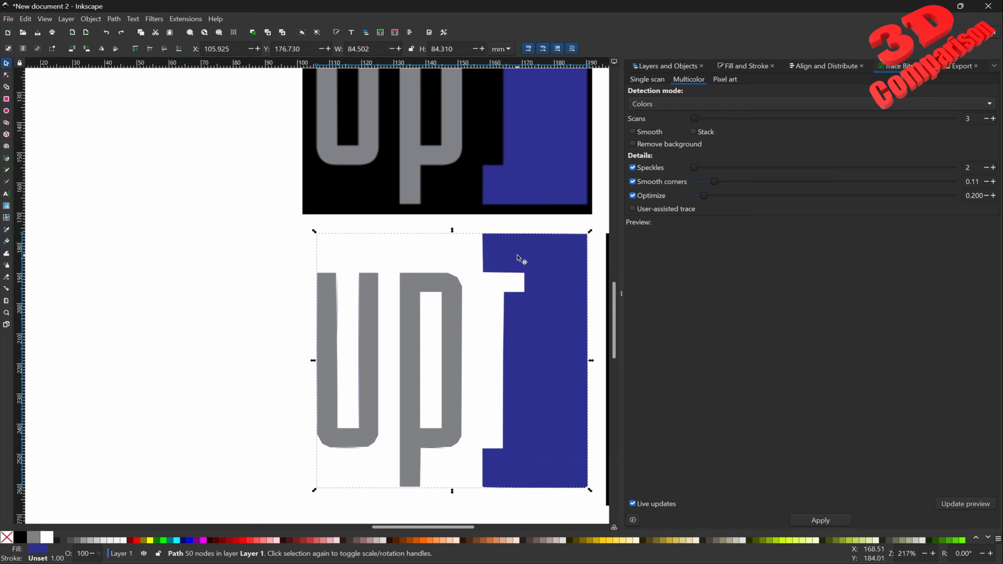
pyautogui.moveTo(518, 258); pyautogui.dragTo(473, 251)
pyautogui.hotkey('ctrl', 'z')
# Trace the low res image again with Speckles 467, Smooth corners 0.78 and Optimize 2.963
pyautogui.click(367, 246)
pyautogui.scroll(-2, 475, 263)
pyautogui.click(499, 190)
pyautogui.scroll(3, 502, 200)
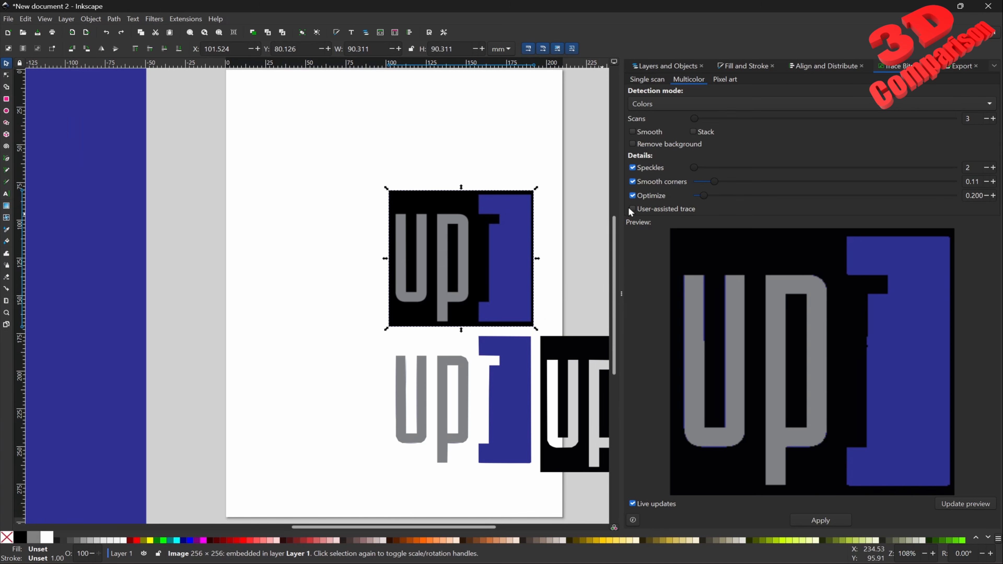
pyautogui.moveTo(711, 181); pyautogui.dragTo(846, 189)
pyautogui.moveTo(708, 199); pyautogui.dragTo(768, 202)
pyautogui.moveTo(695, 168); pyautogui.dragTo(824, 174)
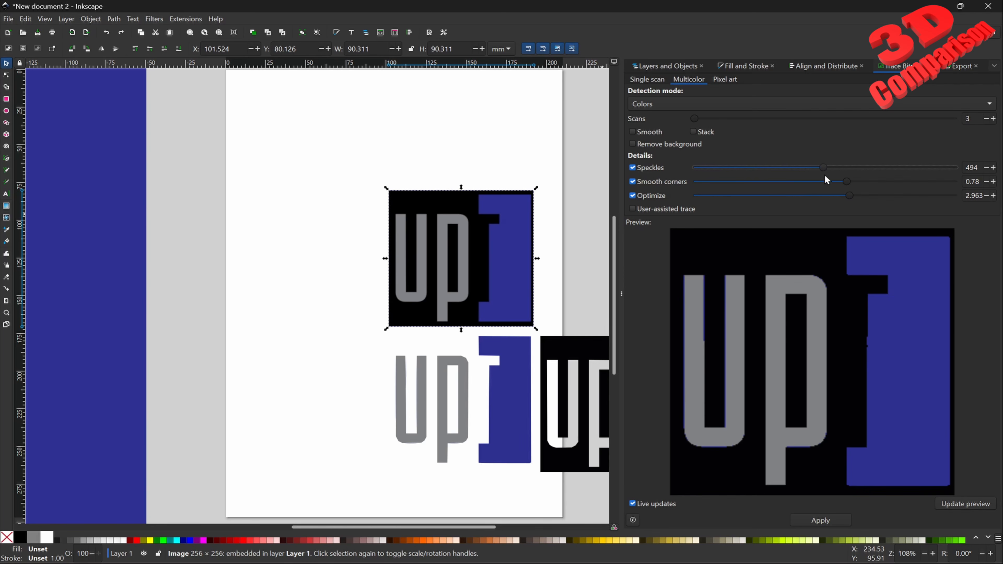
pyautogui.click(822, 520)
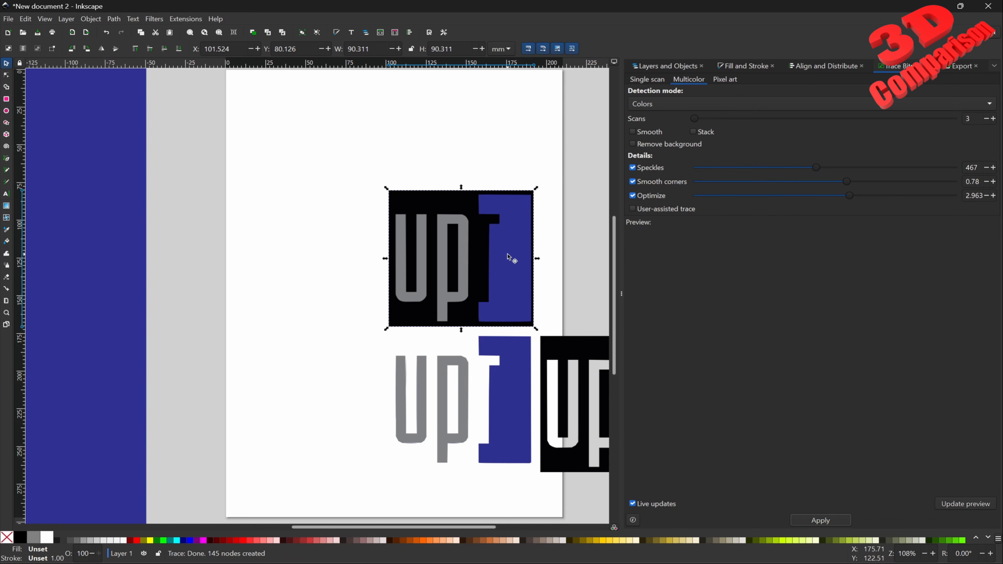
# Place the new trace to the left of the first one and ungroup it, moving its black background above the coloured shapes
pyautogui.moveTo(497, 257)
pyautogui.mouseDown()
pyautogui.moveTo(452, 219)
pyautogui.moveTo(347, 328)
pyautogui.moveTo(340, 375)
pyautogui.mouseUp()
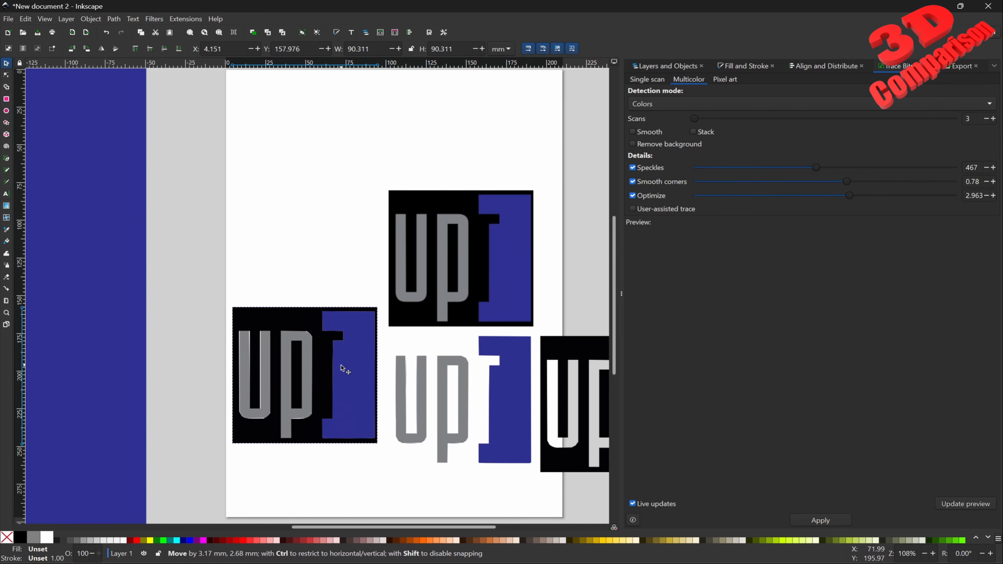
pyautogui.rightClick(346, 358)
pyautogui.click(388, 284)
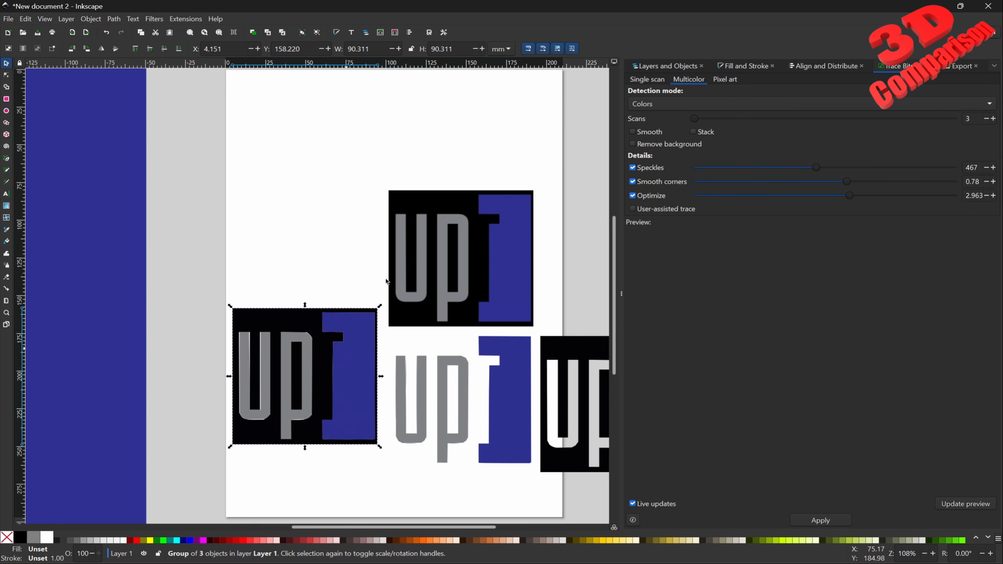
pyautogui.moveTo(301, 335); pyautogui.dragTo(304, 177)
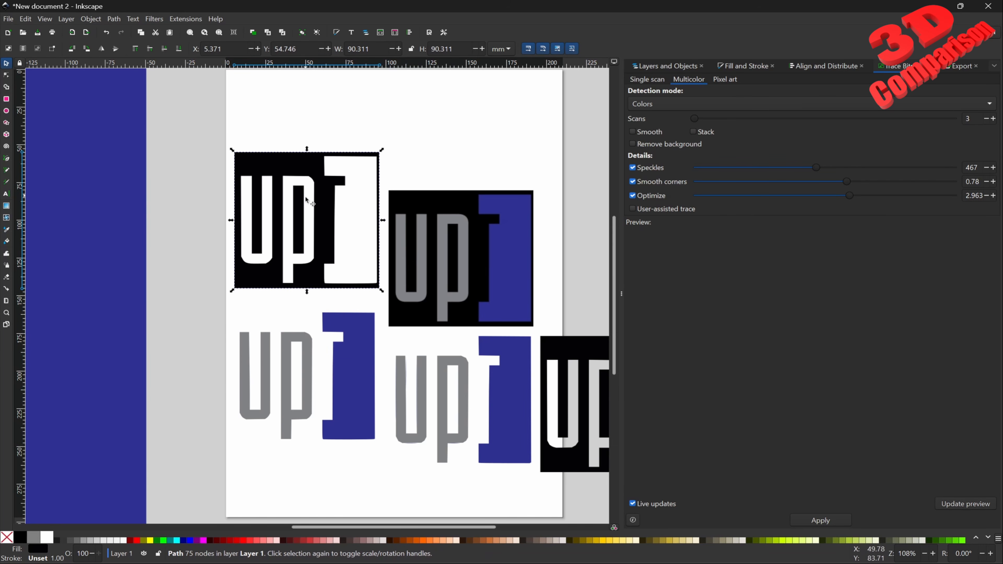
# Compare the letter edges of the new trace with those of the first trace
pyautogui.scroll(6, 277, 358)
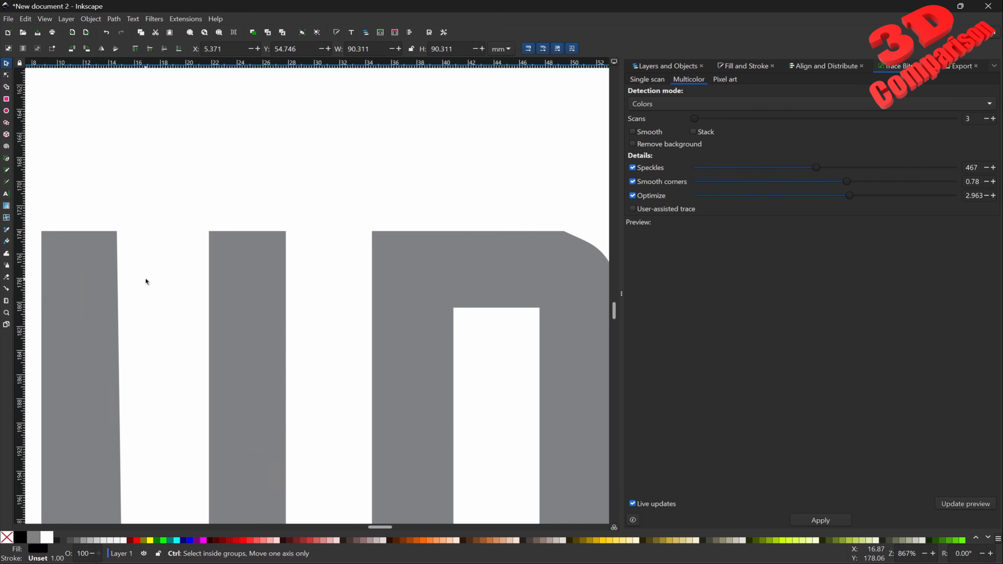
pyautogui.scroll(3, 111, 274)
pyautogui.scroll(-4, 117, 208)
pyautogui.scroll(-4, 269, 287)
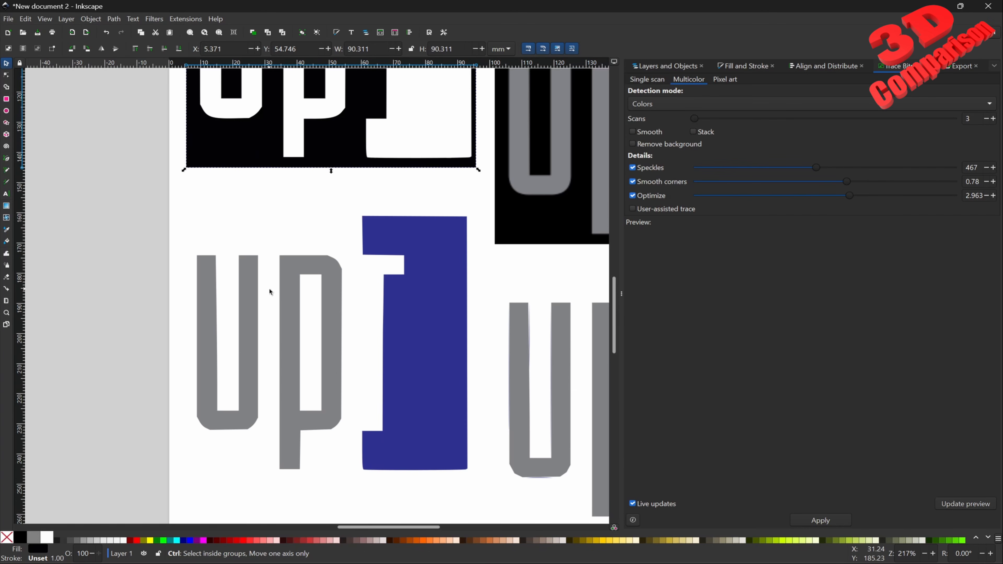
pyautogui.hscroll(-2, 488, 336)
pyautogui.scroll(3, 508, 319)
pyautogui.scroll(2, 507, 319)
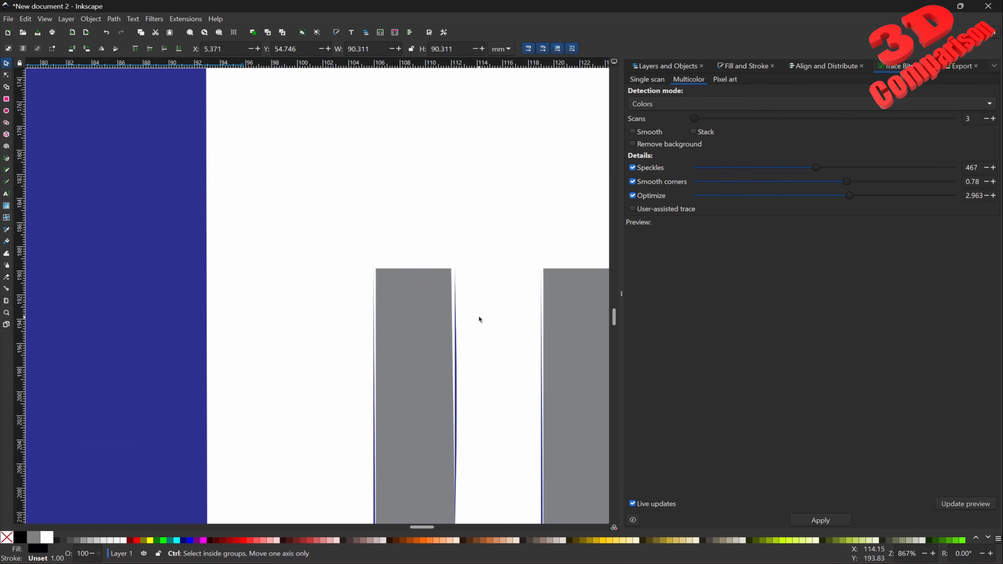
pyautogui.scroll(-6, 462, 309)
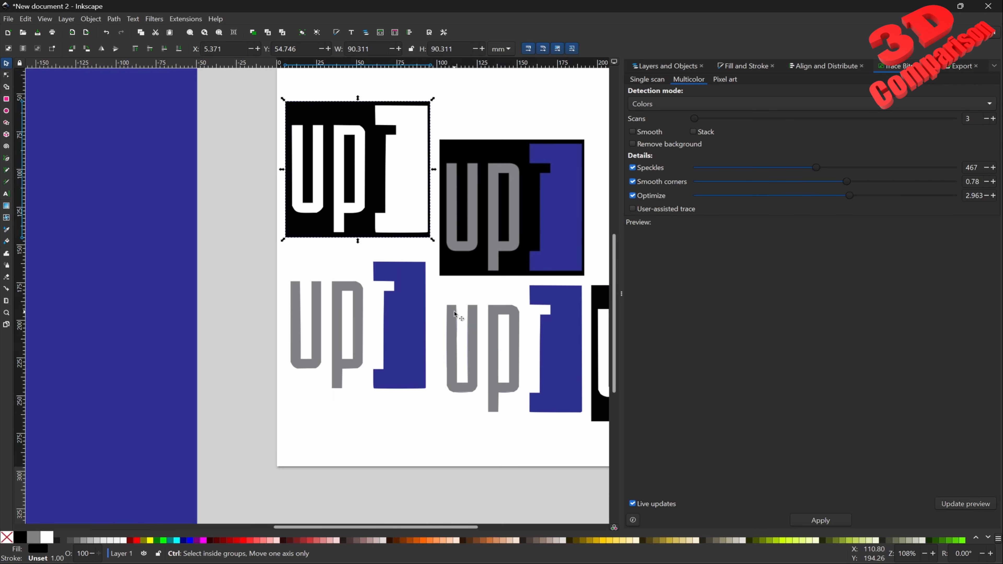
pyautogui.moveTo(400, 317); pyautogui.dragTo(417, 307)
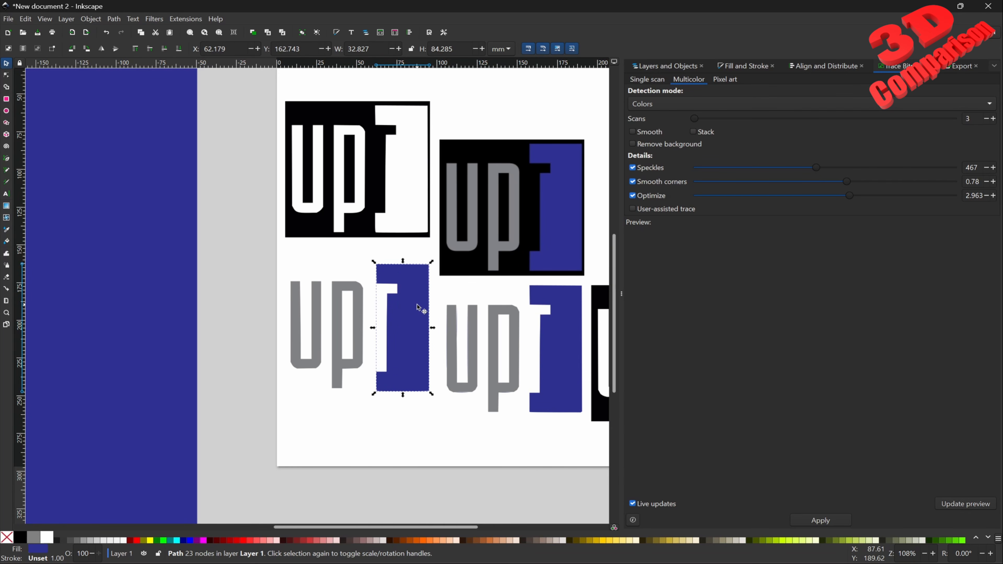
pyautogui.hotkey('ctrl', 'z')
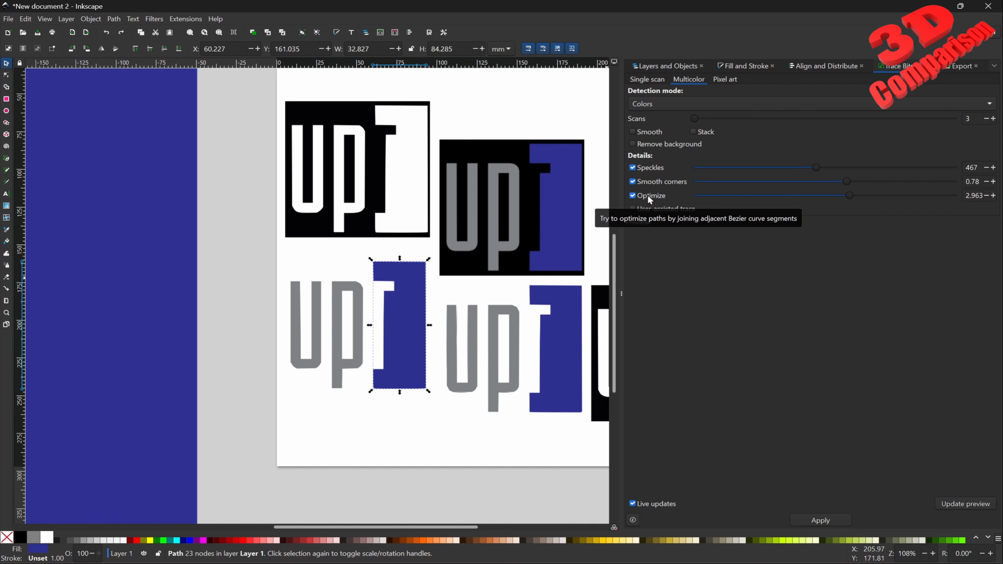
# Examine the rounded corner of the letter p in the new trace
pyautogui.keyDown('ctrl'); pyautogui.scroll(-2, 488, 286); pyautogui.keyUp('ctrl')
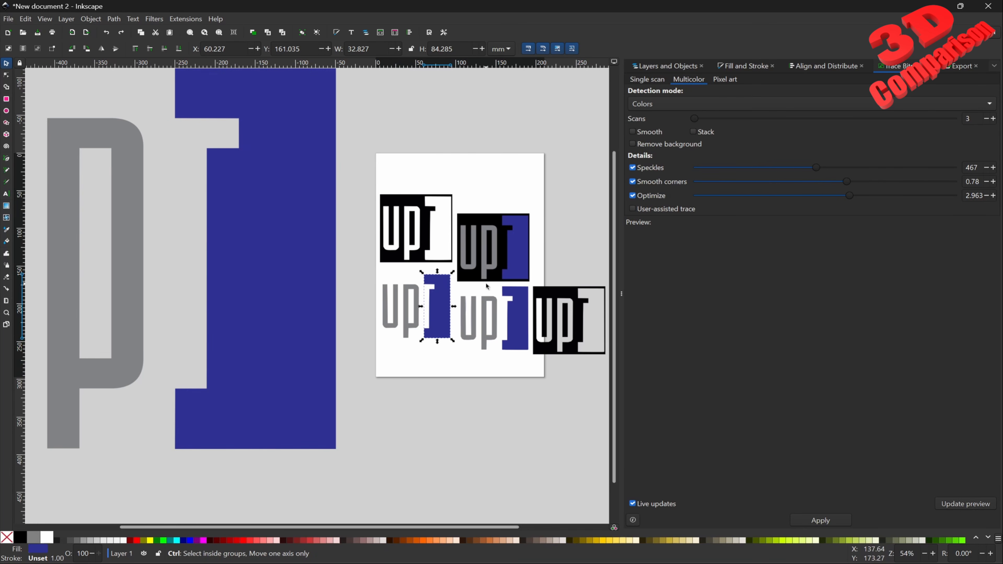
pyautogui.keyDown('ctrl'); pyautogui.scroll(5, 487, 286); pyautogui.keyUp('ctrl')
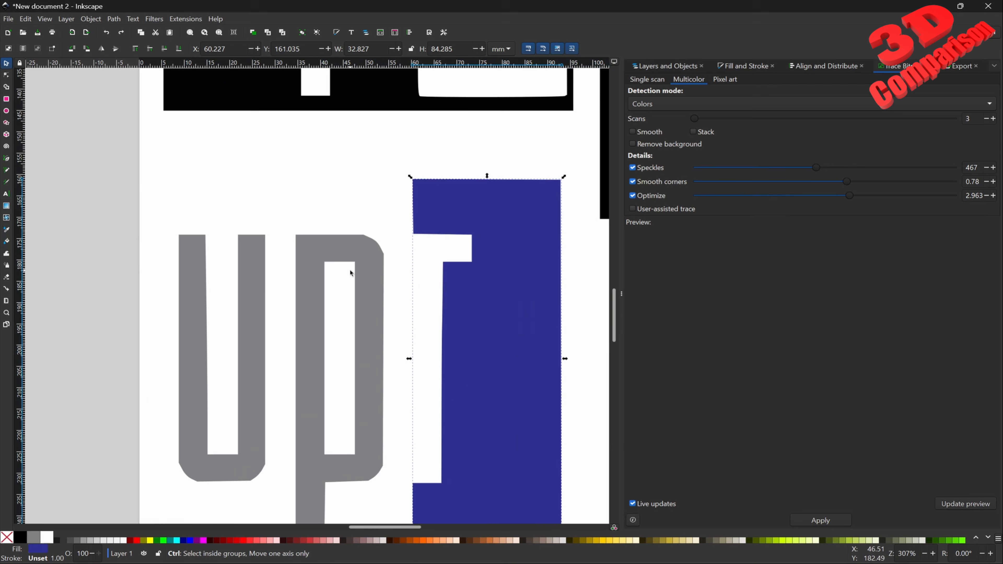
pyautogui.keyDown('ctrl'); pyautogui.scroll(2, 362, 238); pyautogui.keyUp('ctrl')
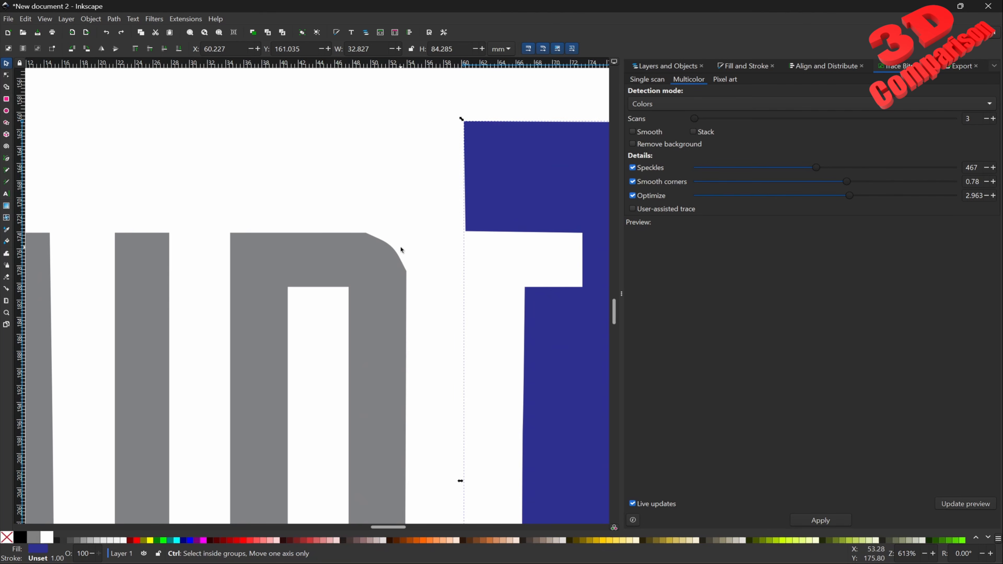
pyautogui.keyDown('ctrl'); pyautogui.scroll(4, 402, 250); pyautogui.keyUp('ctrl')
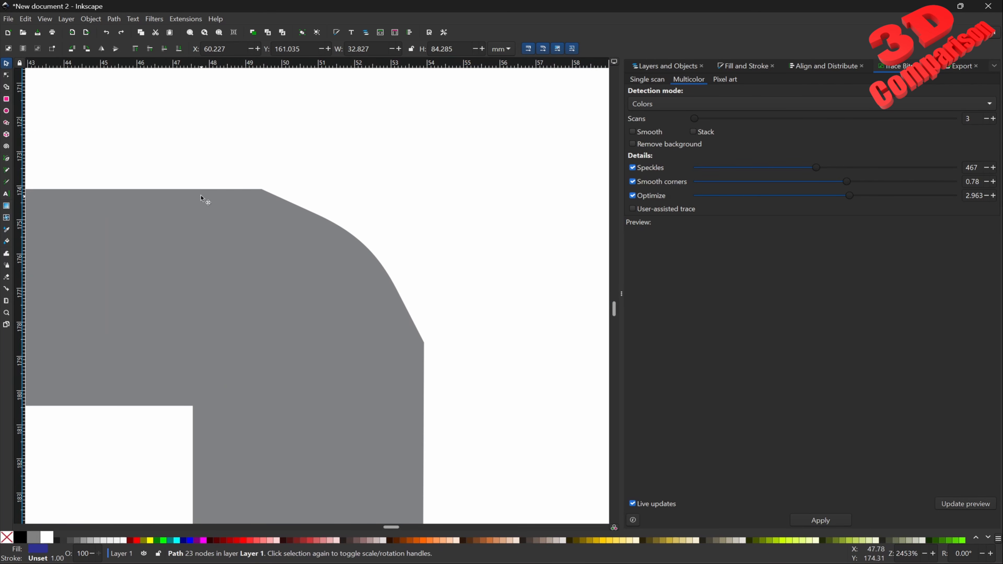
pyautogui.keyDown('ctrl'); pyautogui.scroll(-1, 375, 248); pyautogui.keyUp('ctrl')
pyautogui.keyDown('ctrl'); pyautogui.scroll(-6, 375, 248); pyautogui.keyUp('ctrl')
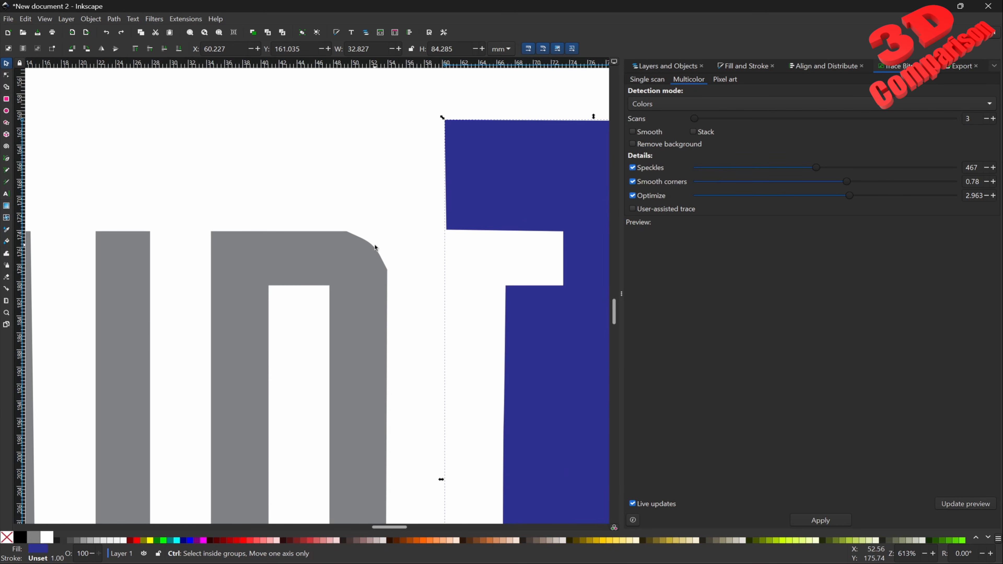
pyautogui.keyDown('ctrl'); pyautogui.scroll(-7, 375, 248); pyautogui.keyUp('ctrl')
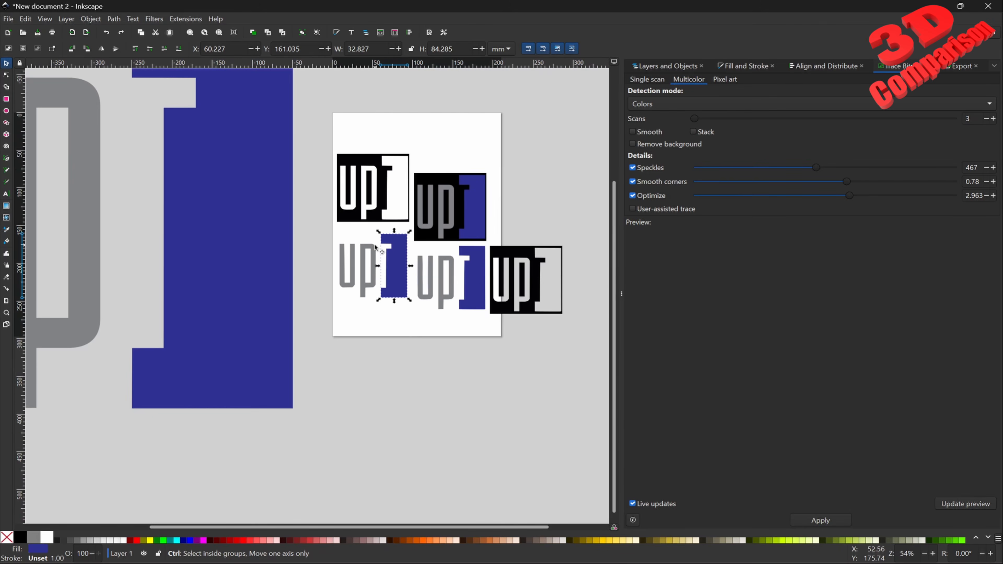
# Move the low res image and all its traced pieces together off the page, beyond its upper-right corner
pyautogui.press('Escape')
pyautogui.moveTo(355, 196); pyautogui.dragTo(466, 301)
pyautogui.moveTo(418, 230); pyautogui.dragTo(548, 134)
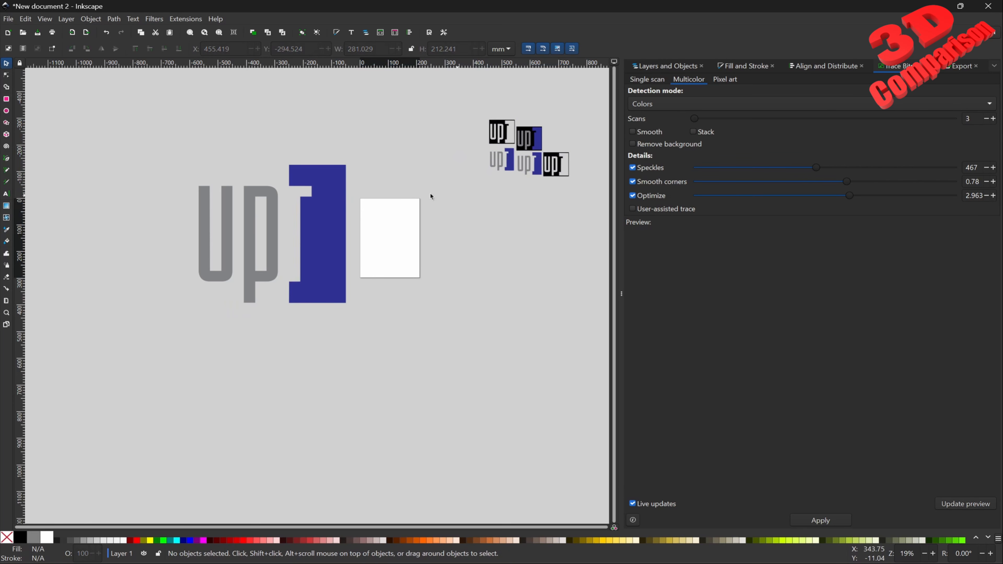
# Scale the large high res logo down to about 144 mm wide and place it on the page
pyautogui.keyDown('ctrl'); pyautogui.scroll(1, 365, 195); pyautogui.keyUp('ctrl')
pyautogui.click(365, 195)
pyautogui.moveTo(387, 146); pyautogui.dragTo(281, 238)
pyautogui.moveTo(245, 276)
pyautogui.mouseDown()
pyautogui.moveTo(446, 241)
pyautogui.moveTo(494, 215)
pyautogui.moveTo(438, 252)
pyautogui.mouseUp()
pyautogui.moveTo(429, 284); pyautogui.dragTo(462, 257)
pyautogui.click(480, 265)
pyautogui.scroll(7, 482, 266)
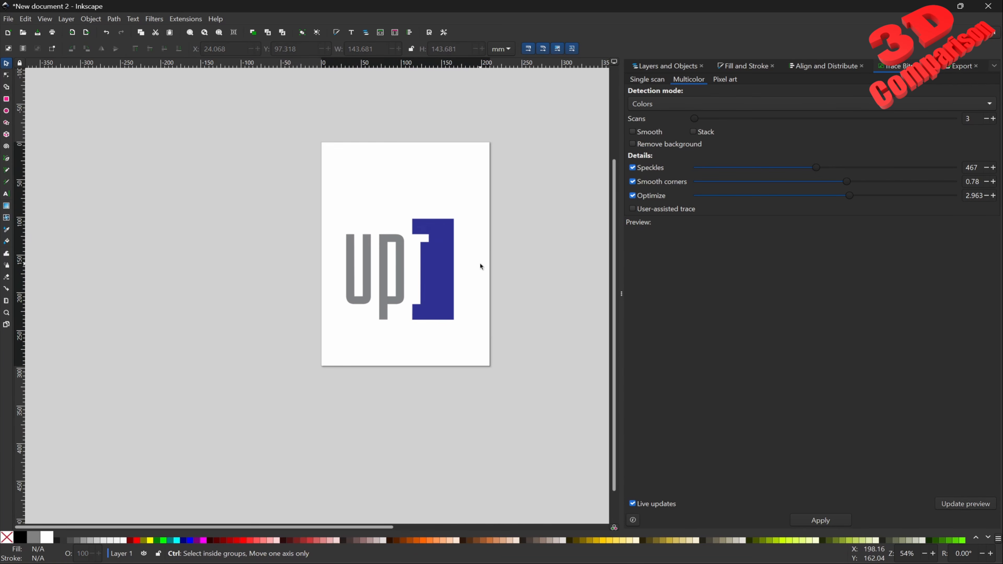
pyautogui.scroll(-3, 267, 199)
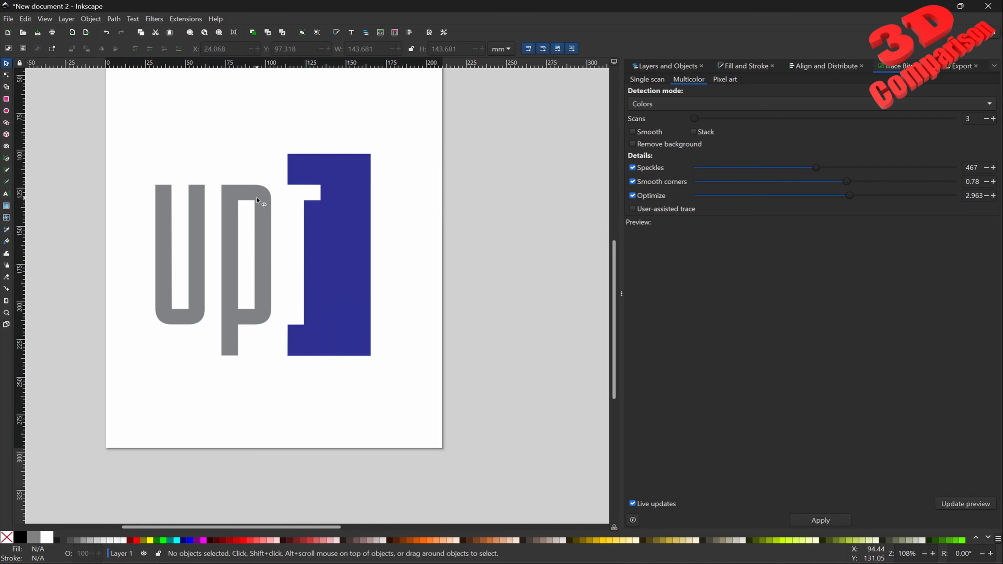
pyautogui.scroll(2, 261, 201)
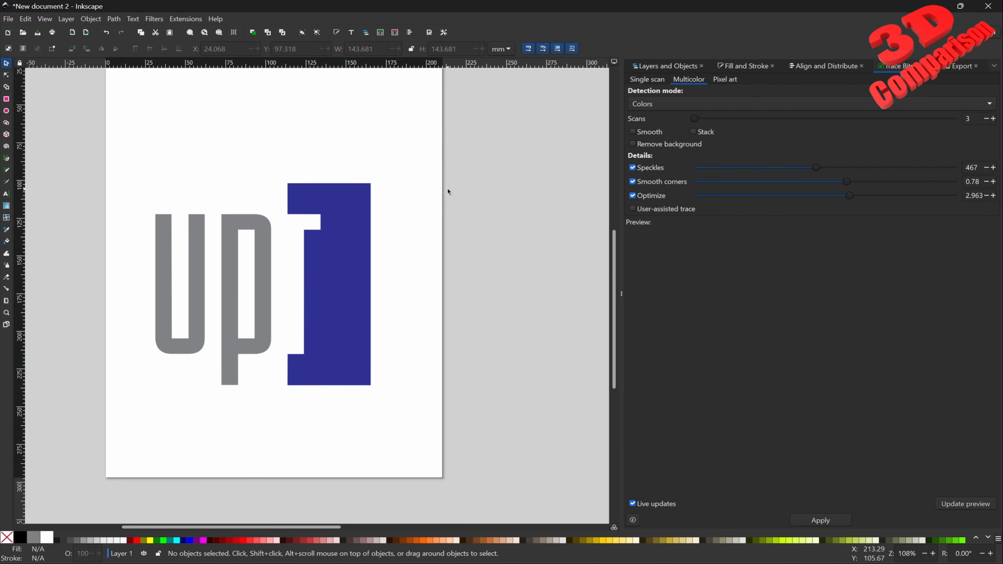
# Preview the multicolor trace of the high res logo with 2 scans, and apply it with 3 scans
pyautogui.click(333, 214)
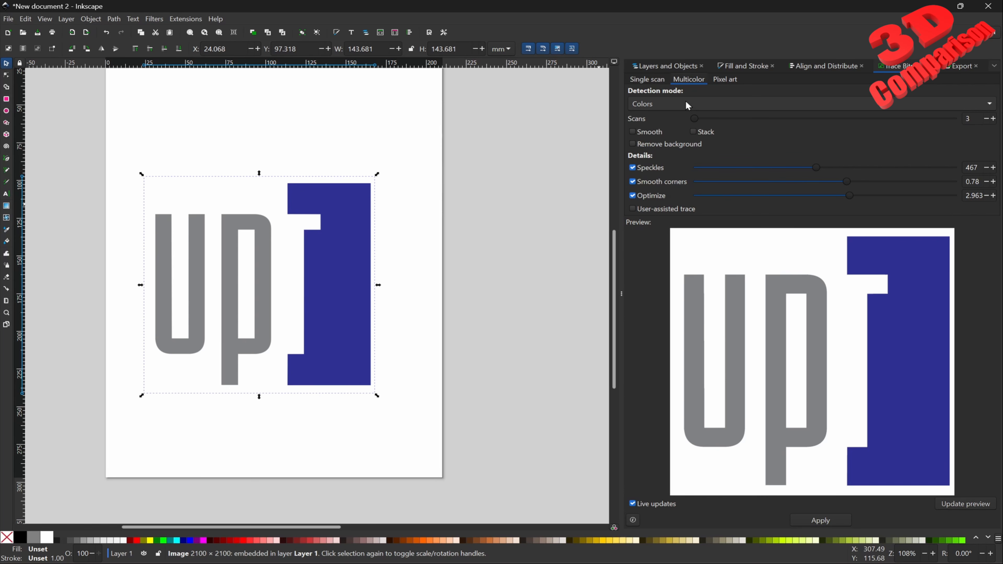
pyautogui.click(986, 119)
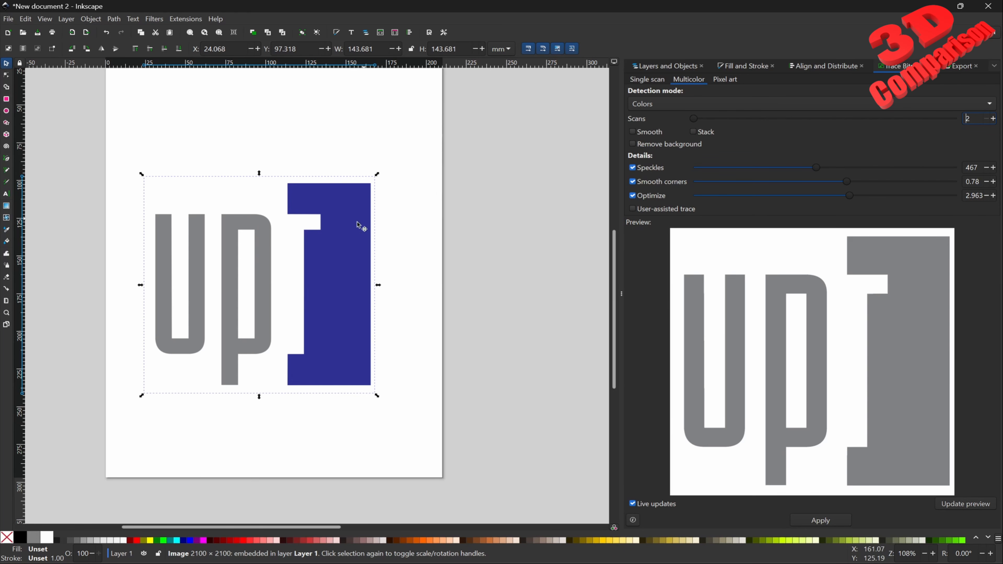
pyautogui.click(993, 119)
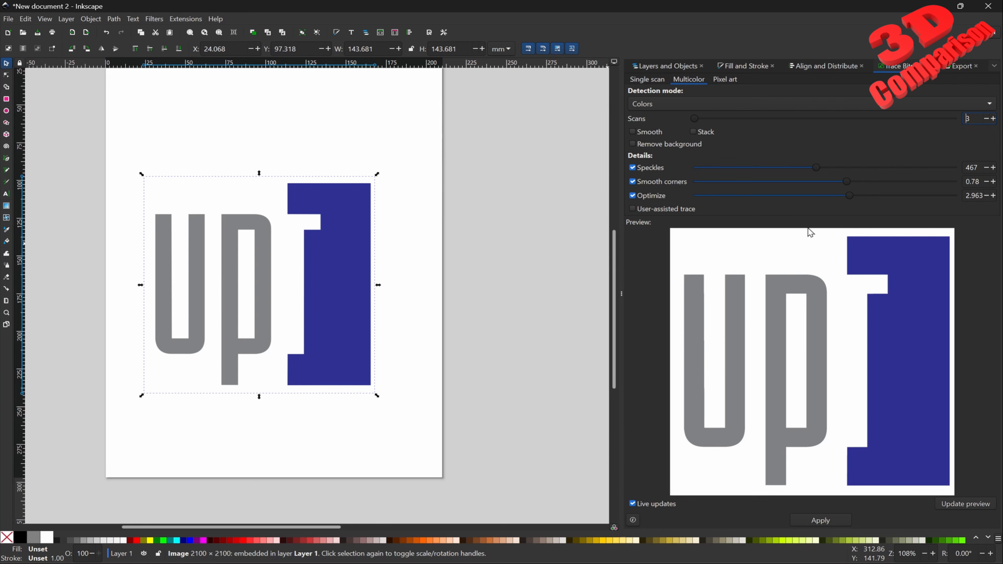
pyautogui.click(820, 520)
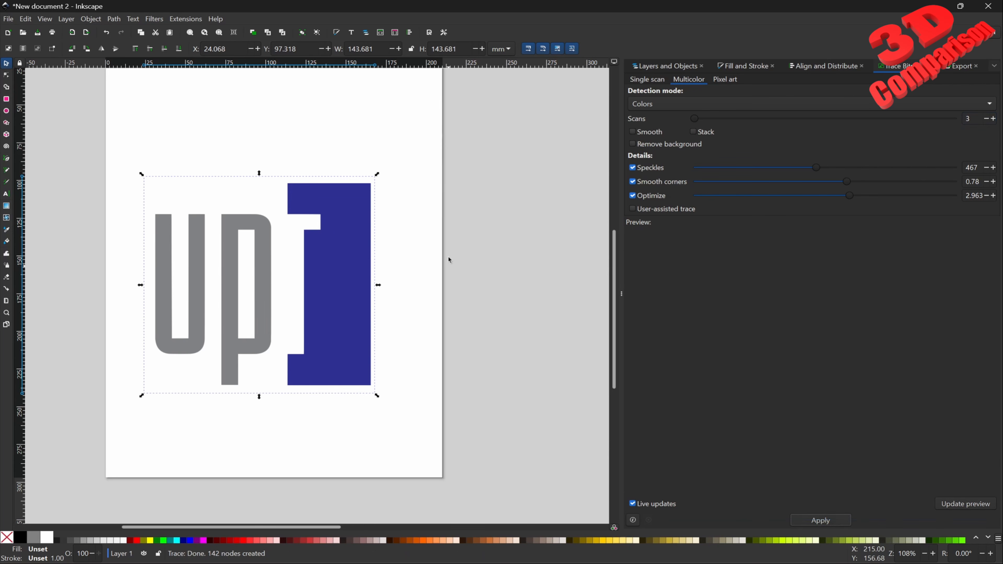
# Separate the traced group from the high res image, placing the image on the upper page and the trace directly below it
pyautogui.click(450, 260)
pyautogui.click(358, 224)
pyautogui.moveTo(355, 246); pyautogui.dragTo(358, 439)
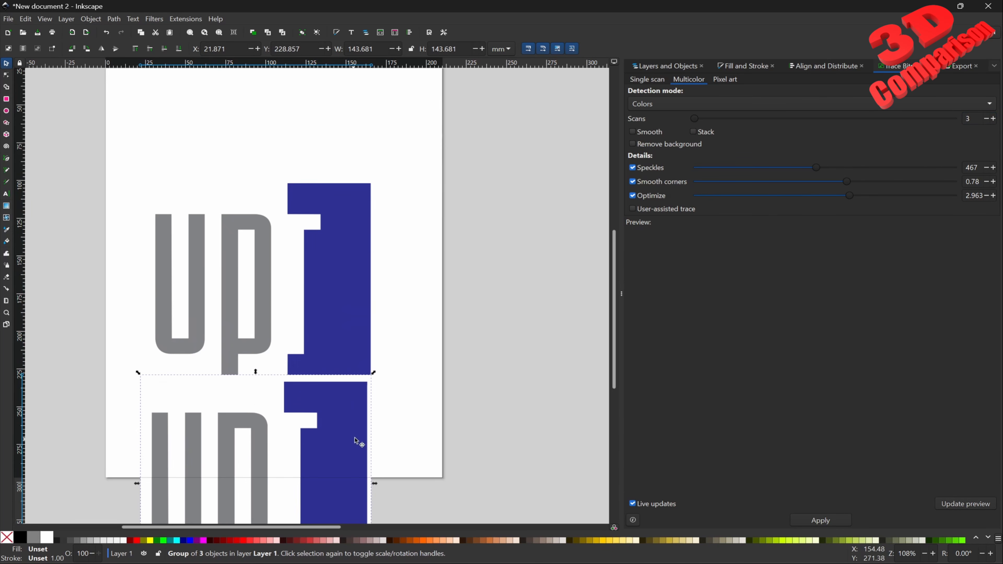
pyautogui.moveTo(347, 291); pyautogui.dragTo(360, 153)
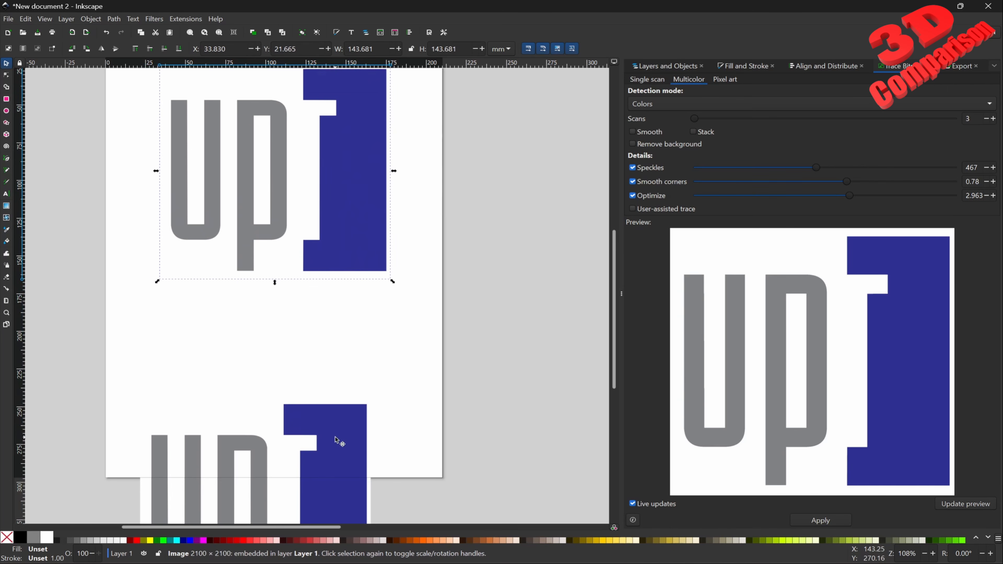
pyautogui.moveTo(335, 437)
pyautogui.mouseDown()
pyautogui.moveTo(347, 316)
pyautogui.moveTo(357, 324)
pyautogui.mouseUp()
# Compare the lower-right corner of the blue shape in the high res image with the same corner in its trace
pyautogui.scroll(14, 378, 267)
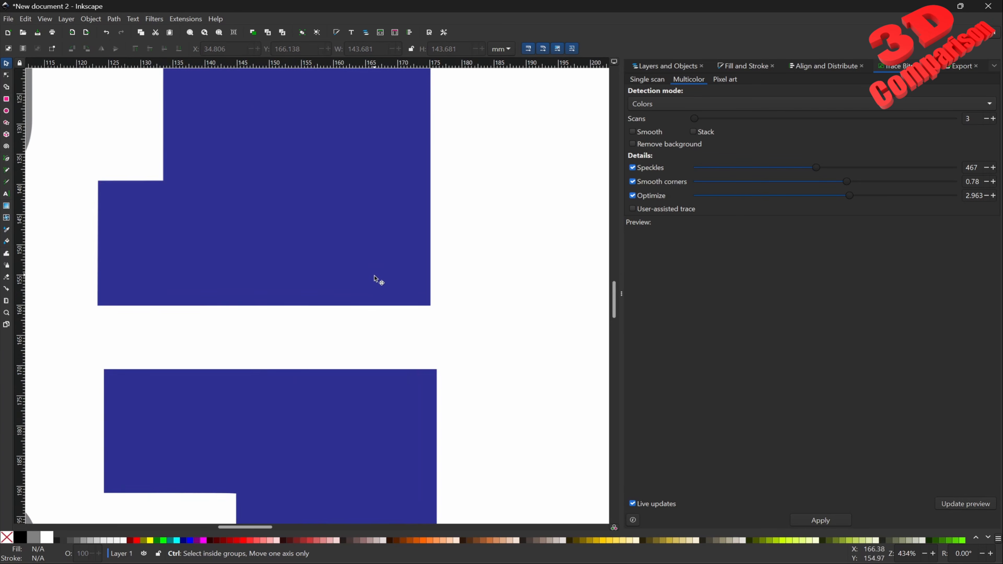
pyautogui.scroll(3, 533, 335)
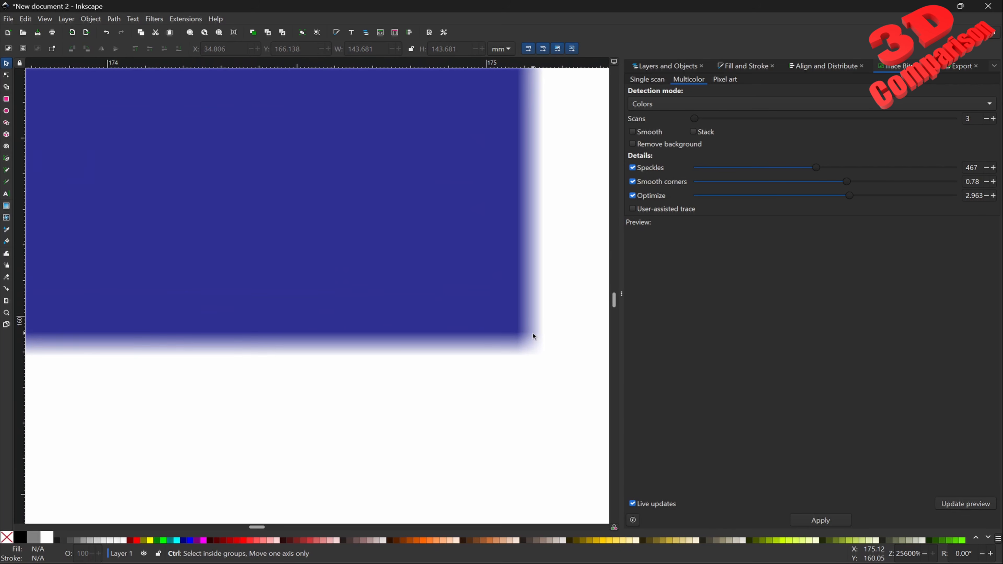
pyautogui.scroll(-18, 531, 339)
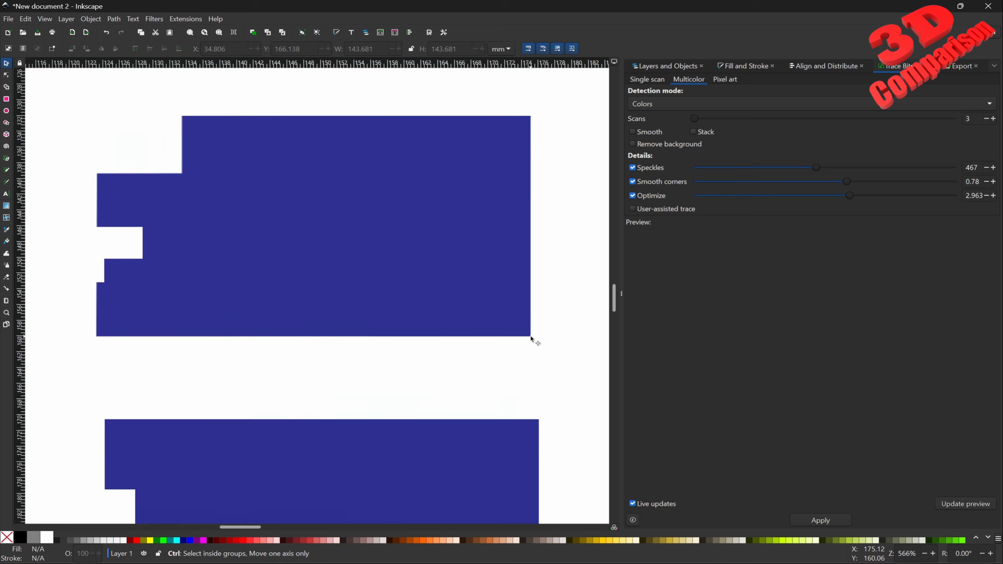
pyautogui.scroll(9, 529, 369)
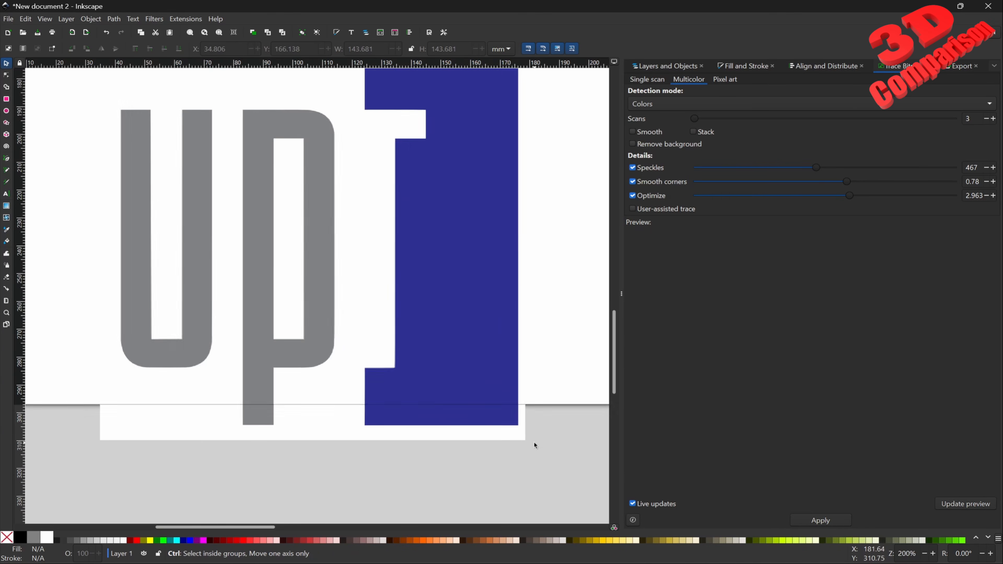
pyautogui.scroll(8, 499, 391)
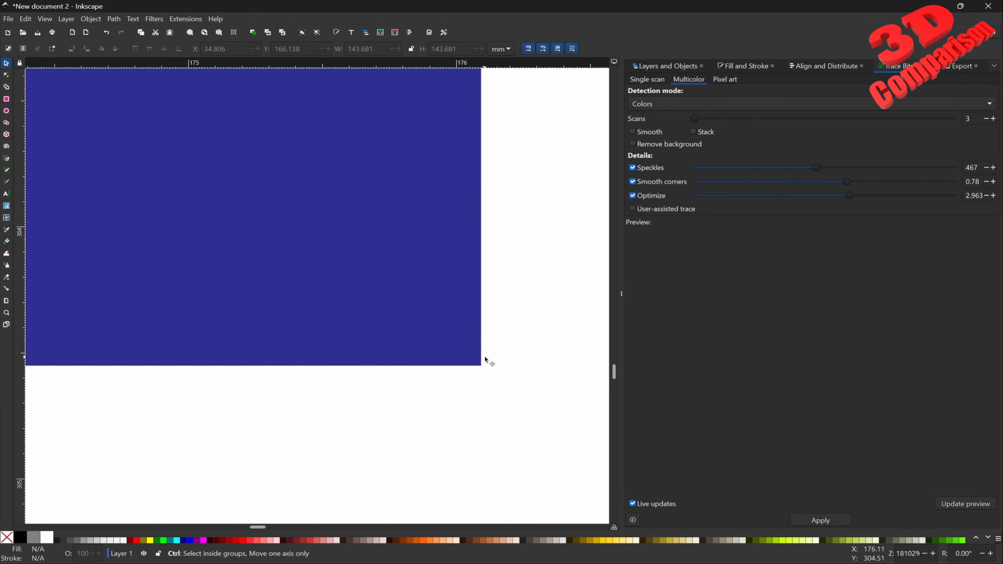
pyautogui.scroll(-15, 479, 371)
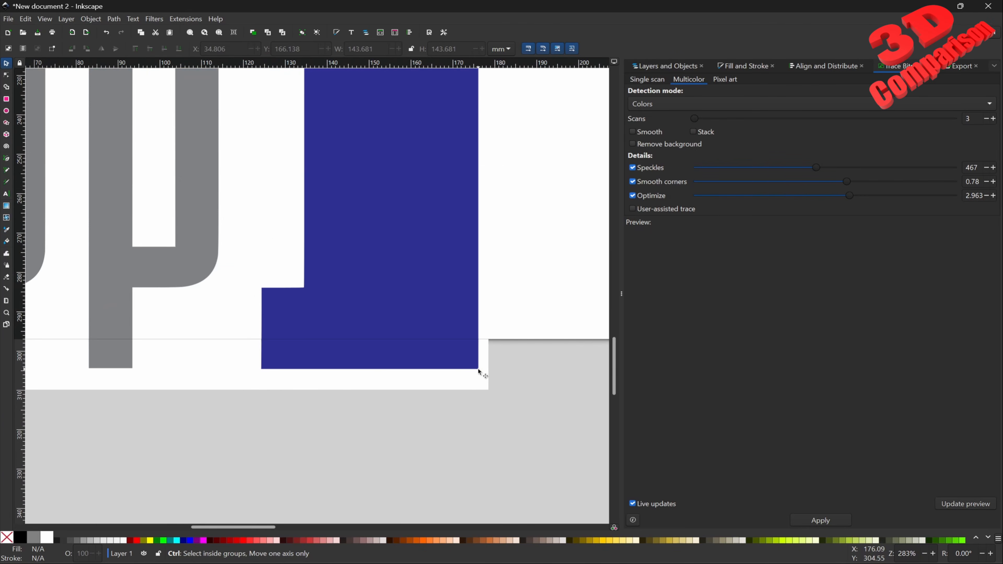
pyautogui.scroll(-1, 494, 293)
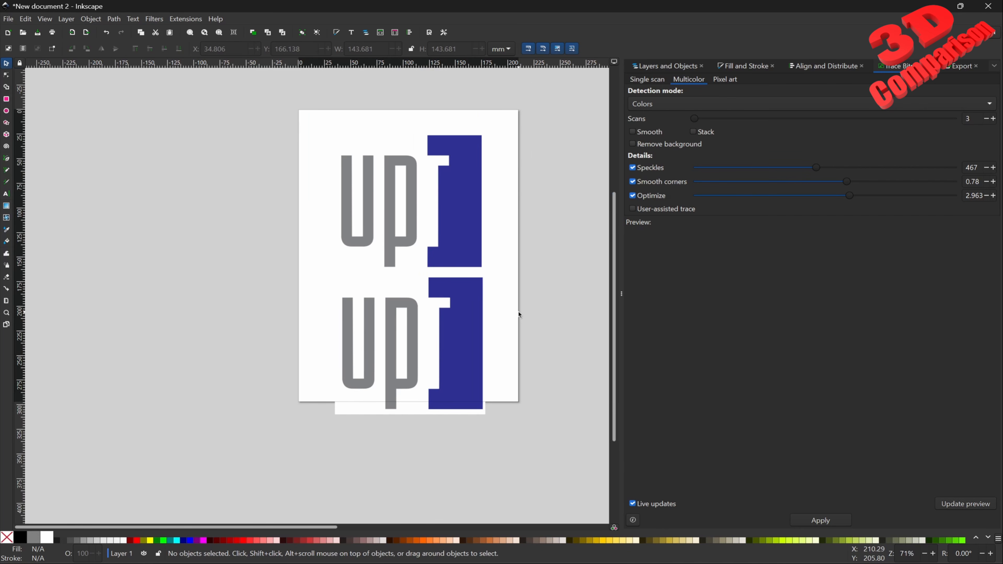
# Ungroup the high res trace and move its white background path off the page to the left
pyautogui.click(465, 331)
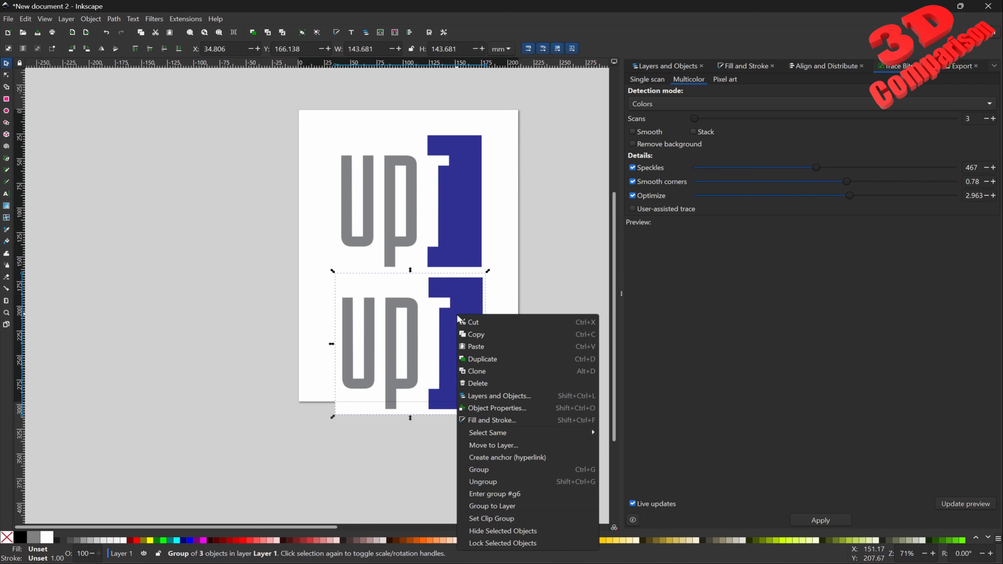
pyautogui.rightClick(457, 315)
pyautogui.click(493, 482)
pyautogui.click(399, 289)
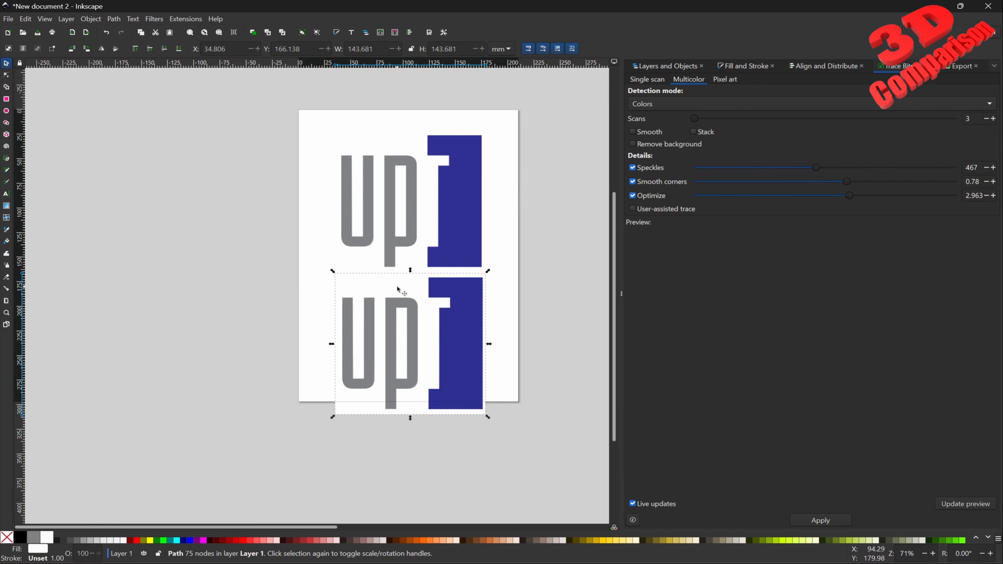
pyautogui.moveTo(398, 289); pyautogui.dragTo(187, 290)
pyautogui.press('Escape')
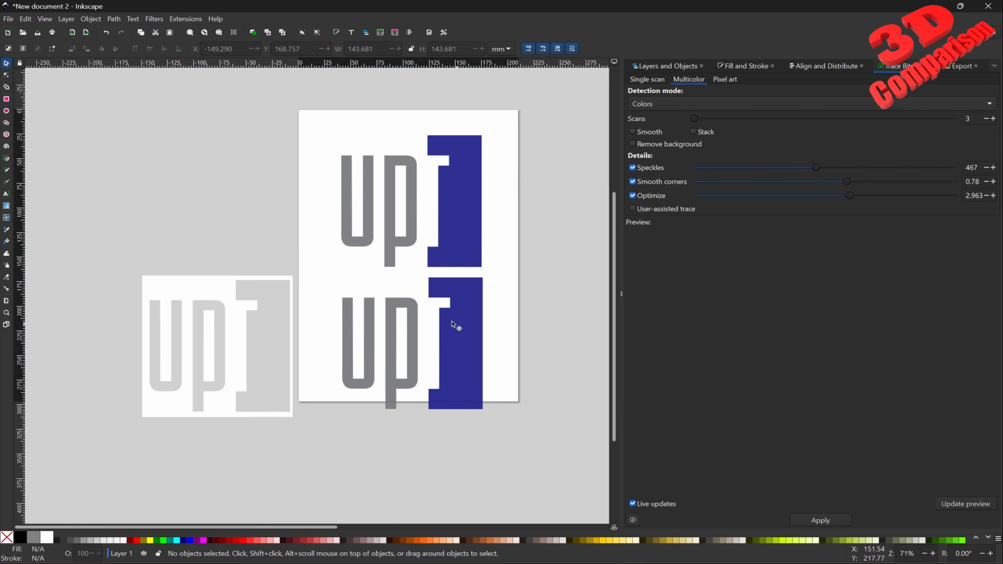
# Compare the upper rounded corner of the letter p in the high res trace with the original image
pyautogui.scroll(6, 411, 298)
pyautogui.scroll(5, 354, 266)
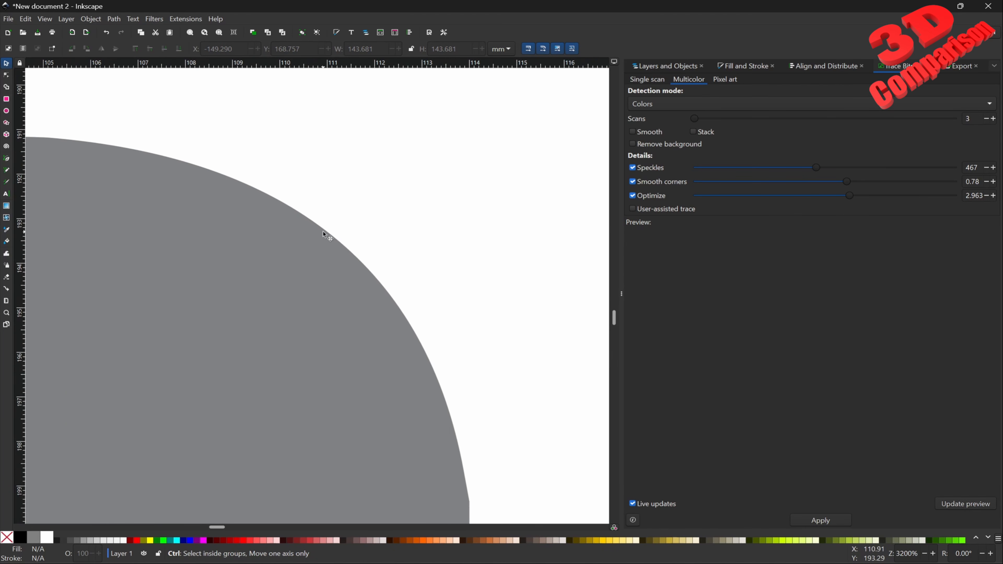
pyautogui.scroll(-3, 441, 300)
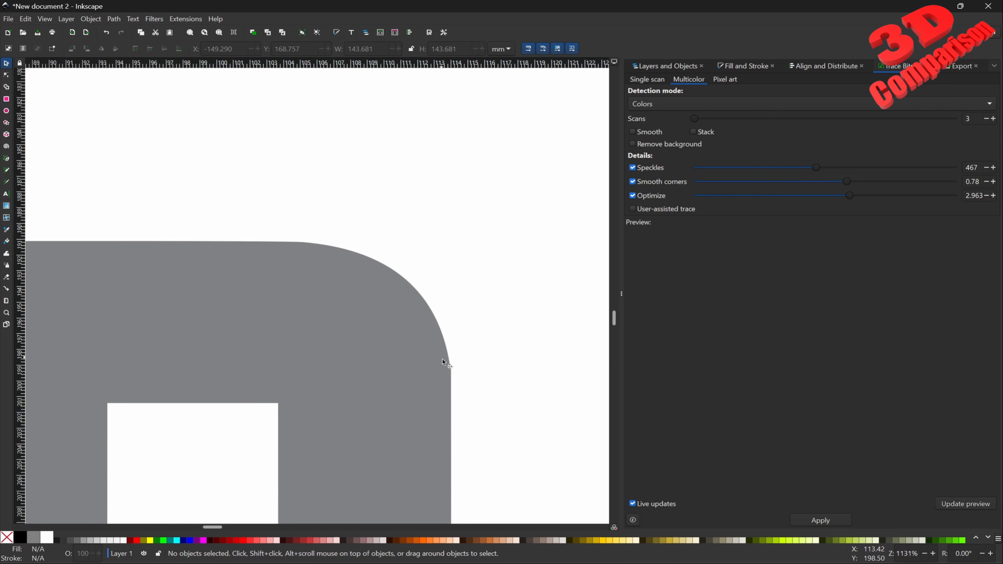
pyautogui.scroll(-6, 450, 373)
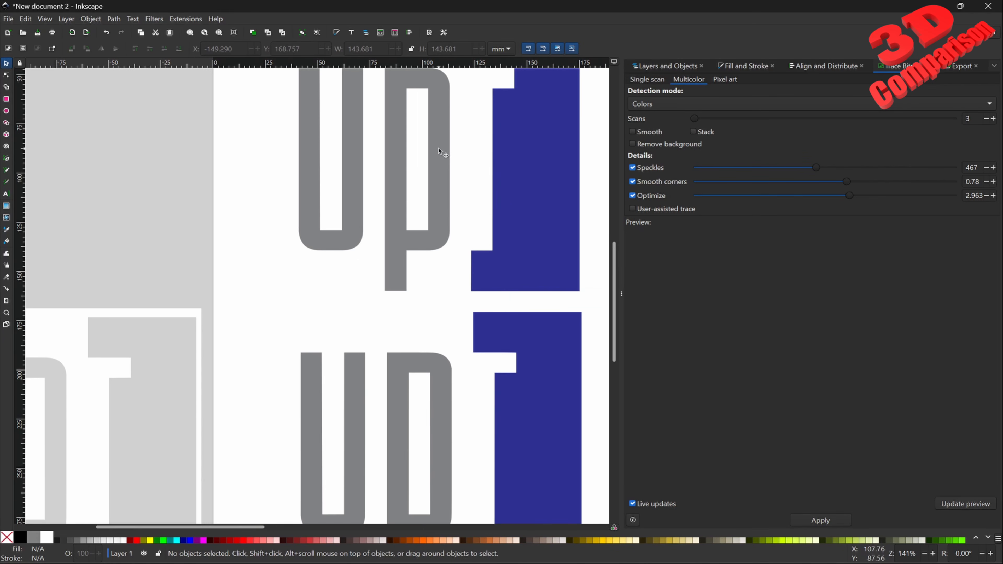
pyautogui.scroll(8, 449, 165)
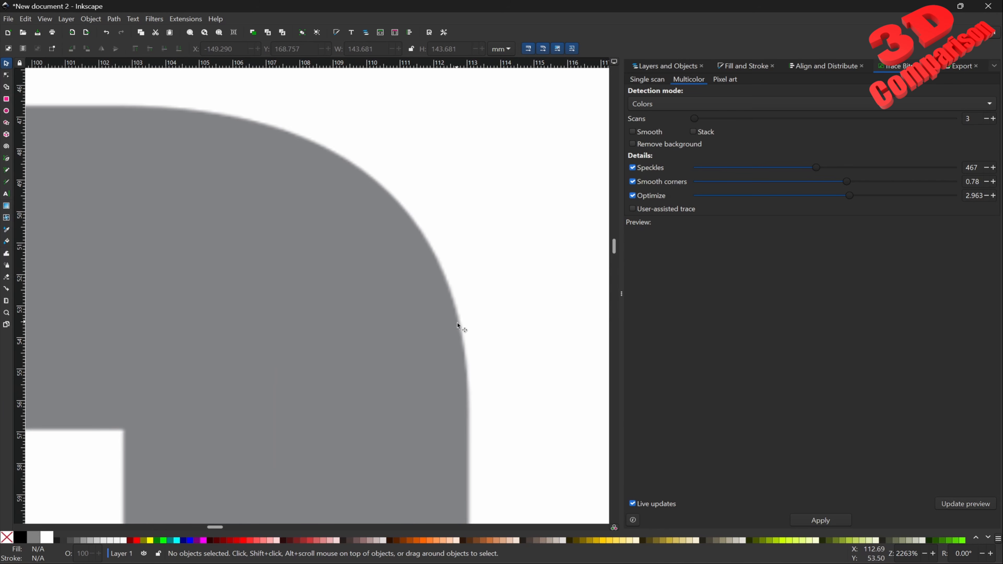
pyautogui.scroll(-10, 468, 258)
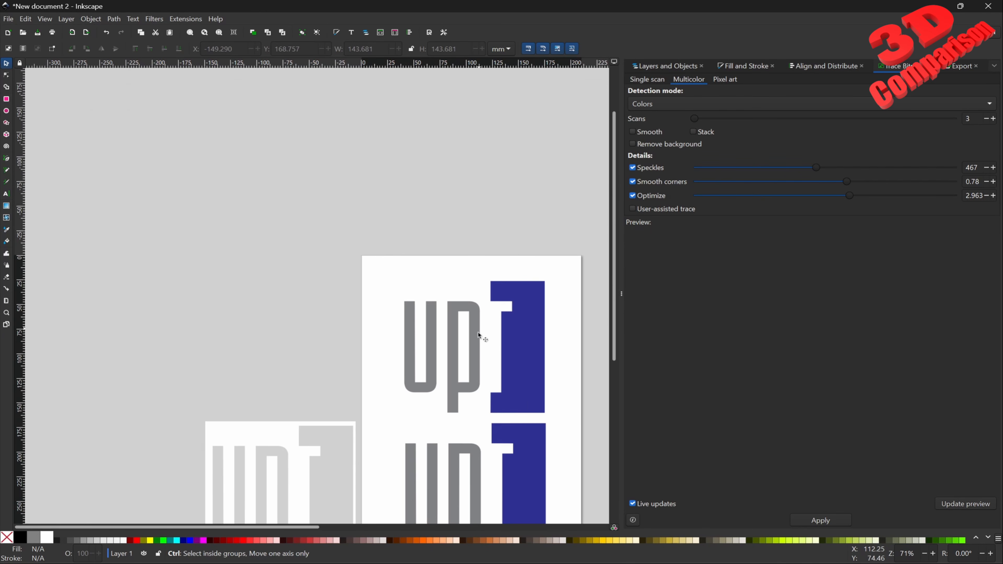
pyautogui.press('space')
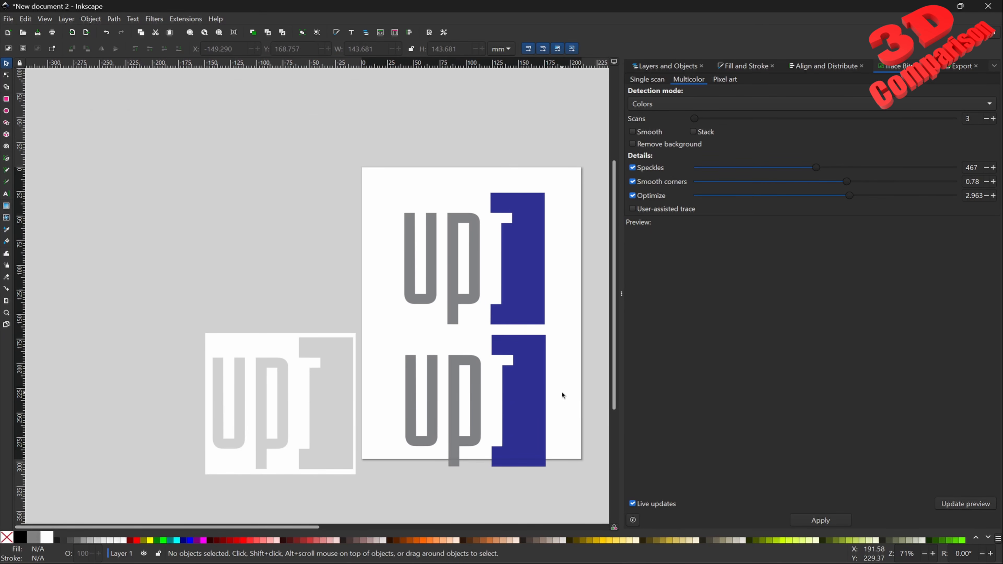
pyautogui.moveTo(561, 392); pyautogui.dragTo(431, 360)
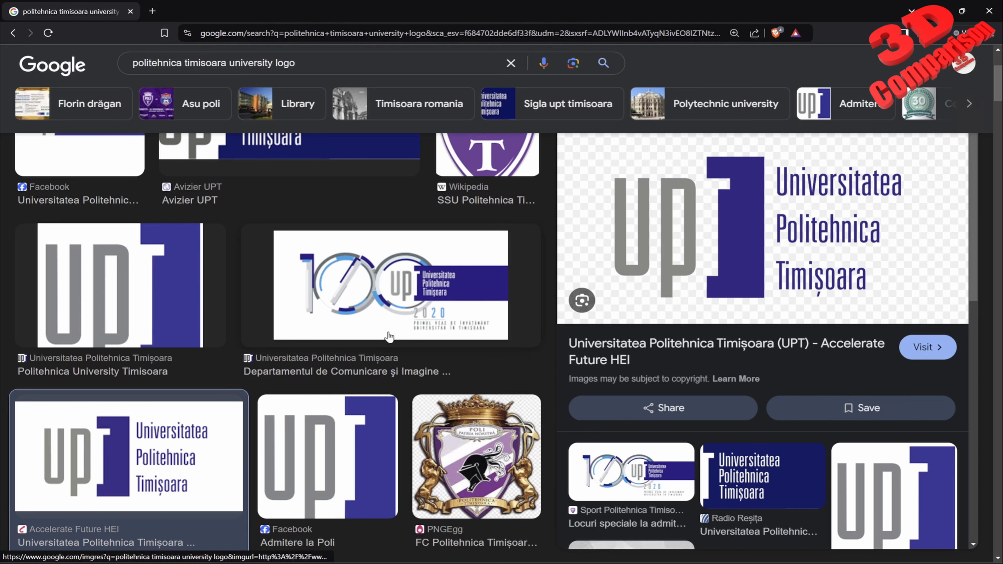
# Switch to the browser and open the preview of the PNGEgg FC Politehnica Timișoara crest in the Google image results
pyautogui.click(466, 447)
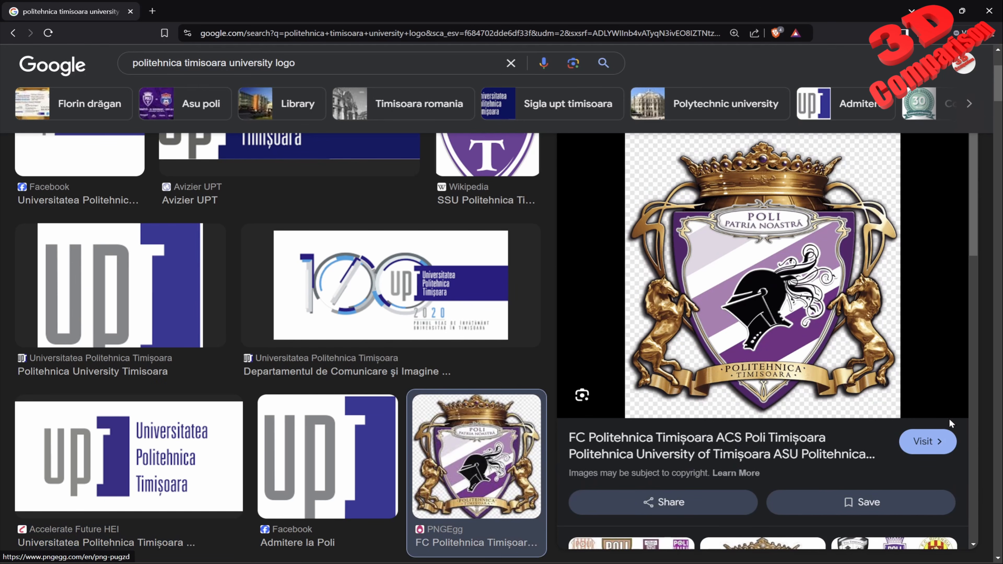